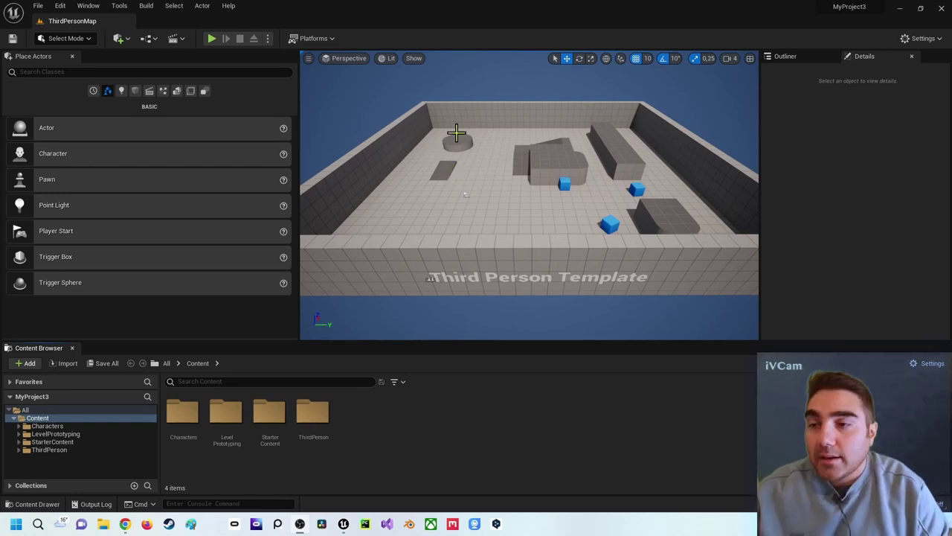
# Step: Open the ThirdPersonMap Level Blueprint from the Blueprints toolbar menu
pyautogui.click(148, 41)
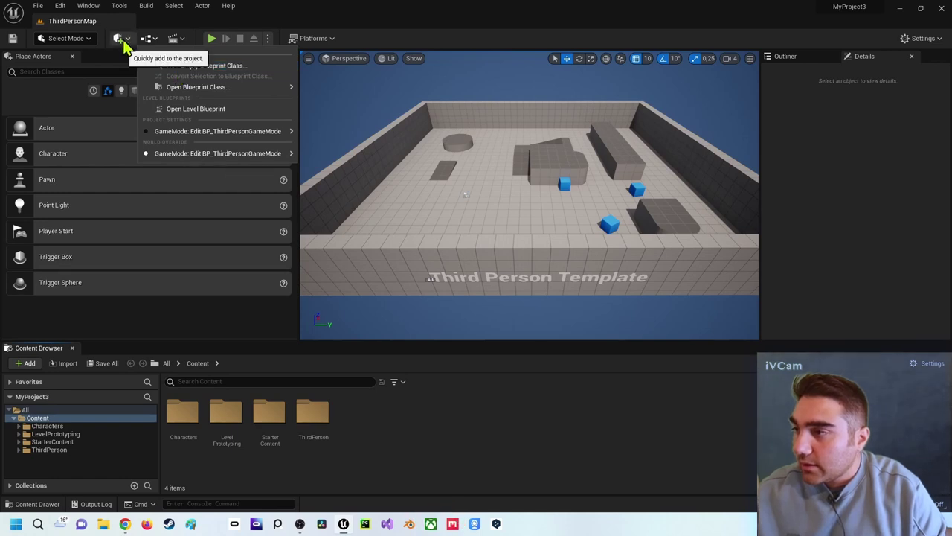
pyautogui.click(120, 38)
pyautogui.moveTo(148, 151)
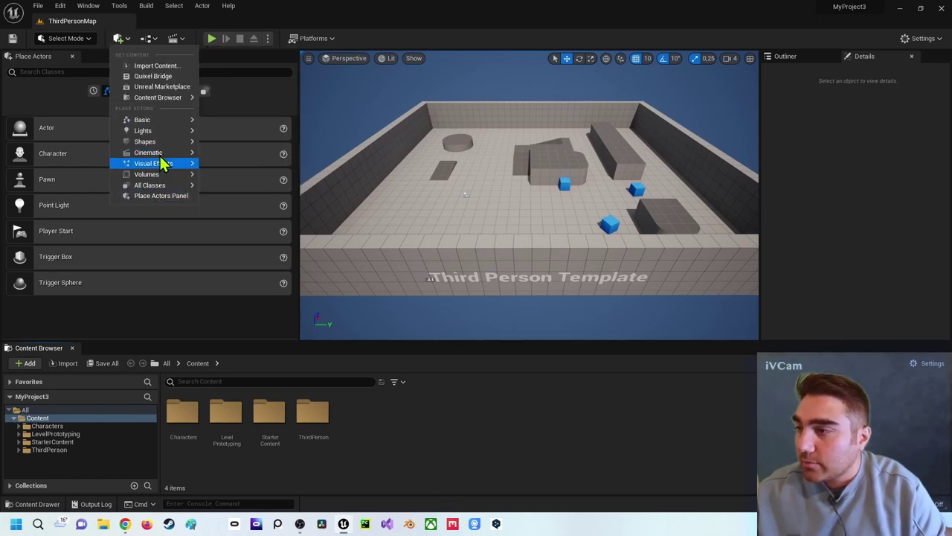
pyautogui.click(149, 38)
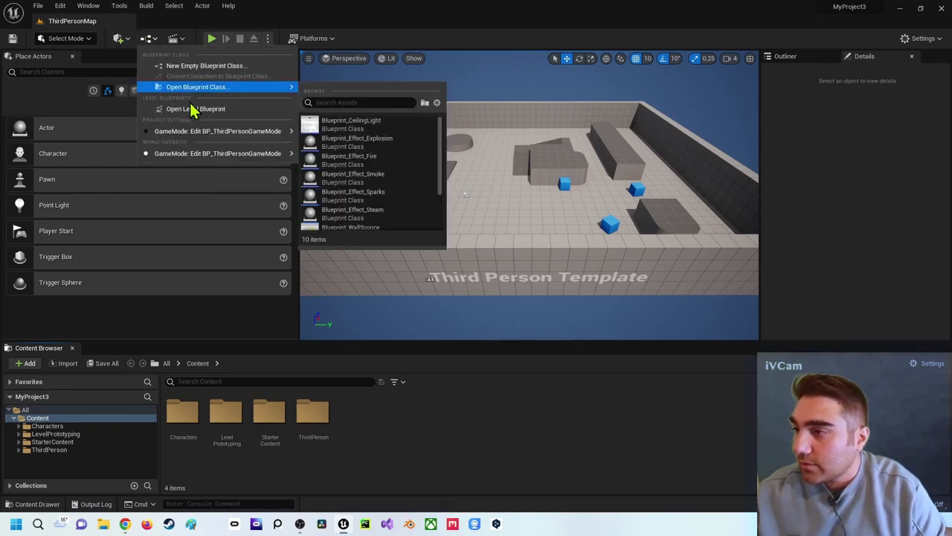
pyautogui.click(191, 110)
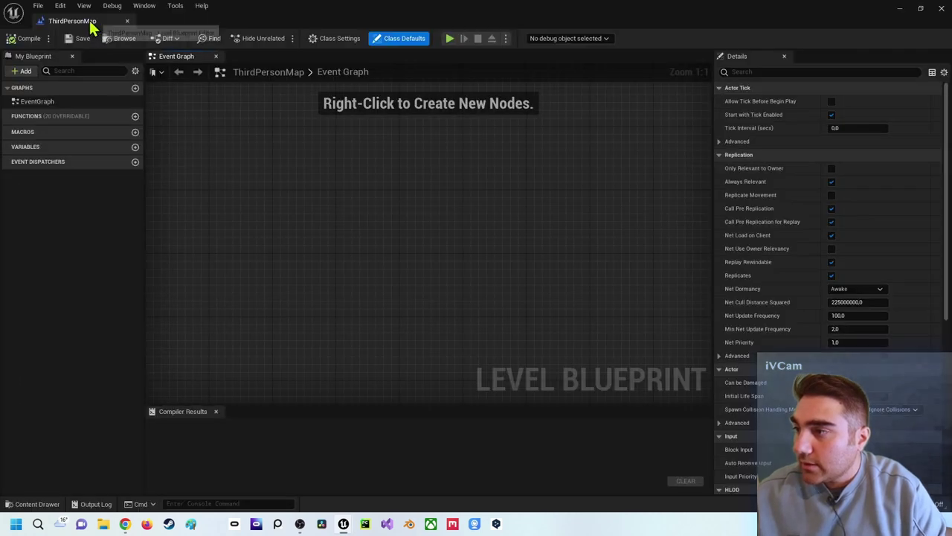
# Step: Dock the Level Blueprint tab and add an Event Tick node to the graph
pyautogui.moveTo(88, 22); pyautogui.dragTo(191, 30)
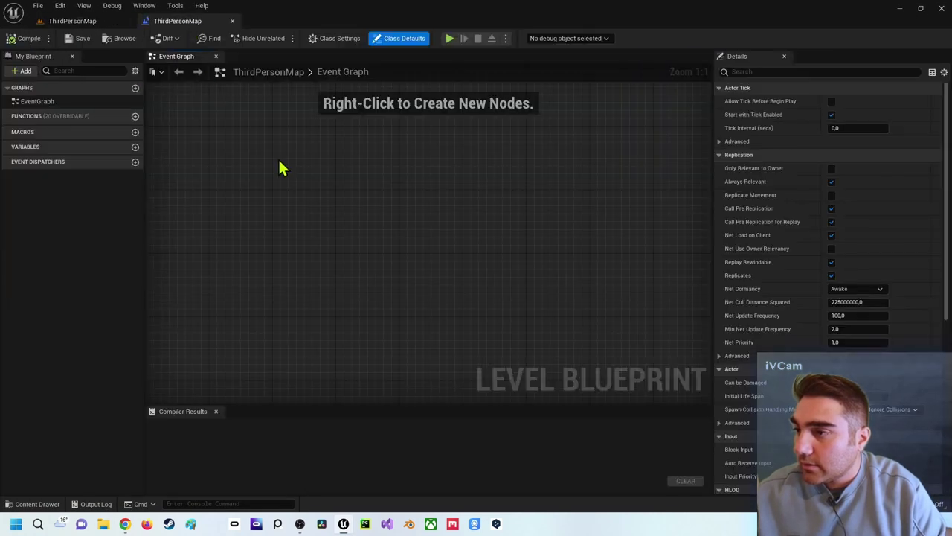
pyautogui.rightClick(285, 200)
pyautogui.write('even')
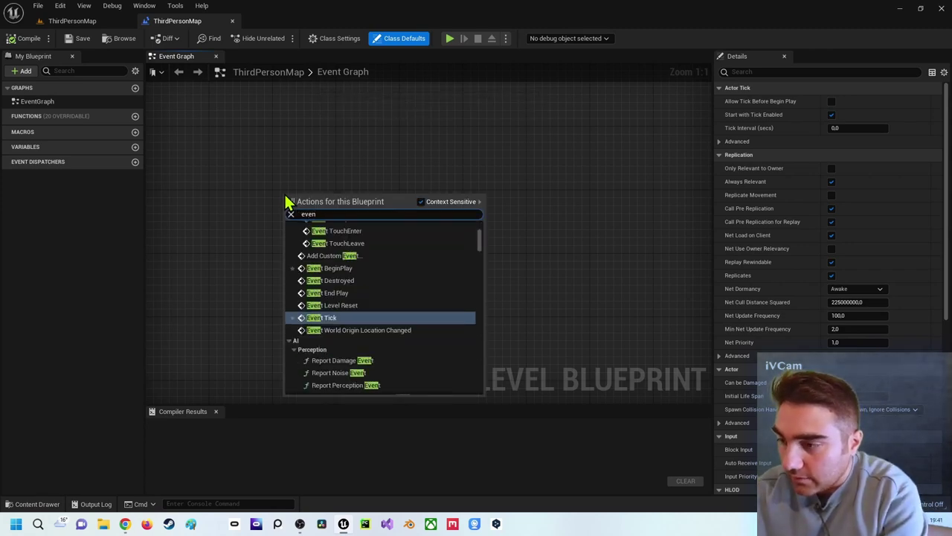
pyautogui.write('t to')
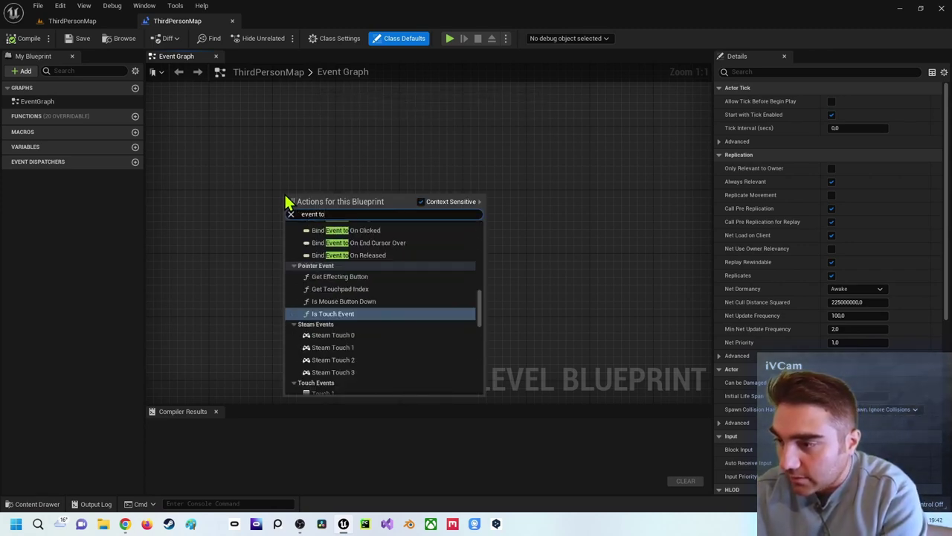
pyautogui.press('BackSpace')
pyautogui.write('ick')
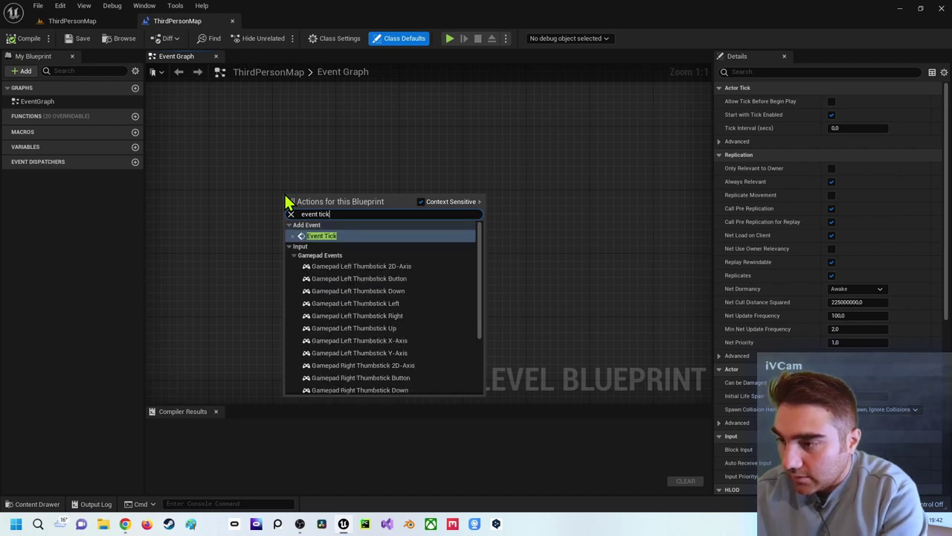
pyautogui.press('Return')
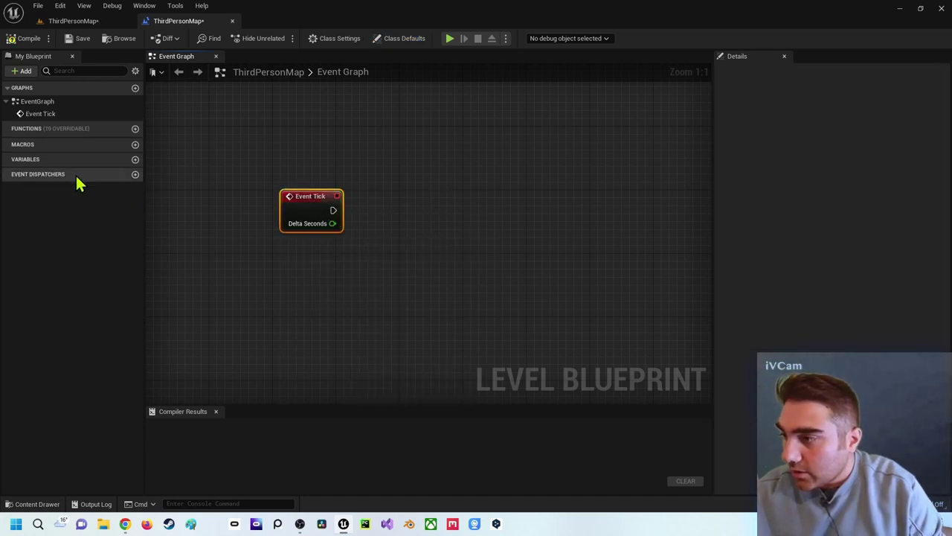
# Step: Create an Integer variable named Zaehler and place its getter in the Event Graph
pyautogui.click(135, 160)
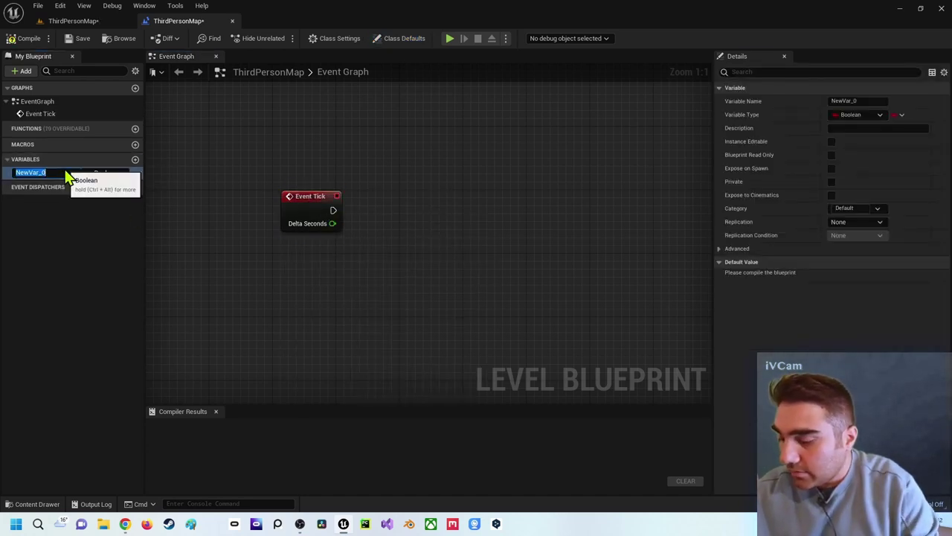
pyautogui.write('Zahler')
pyautogui.press('Return')
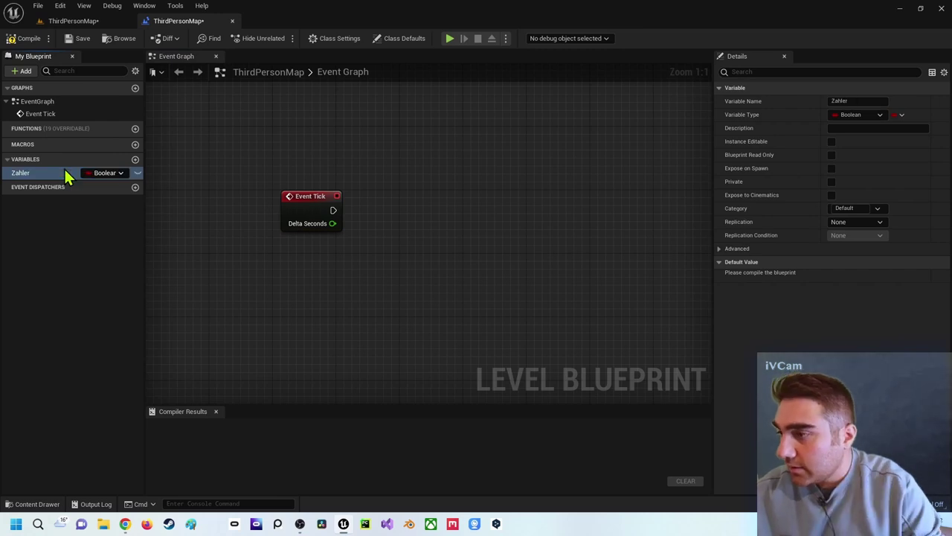
pyautogui.click(108, 174)
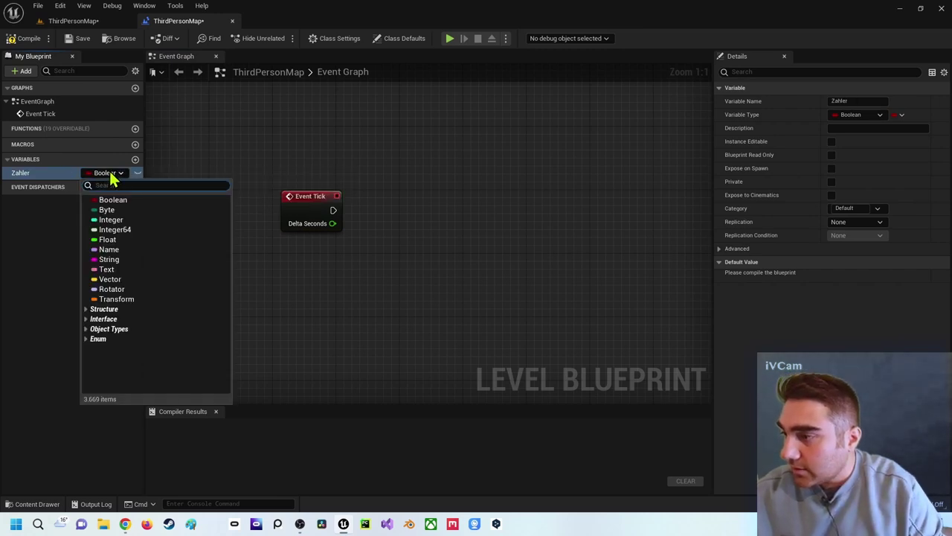
pyautogui.click(108, 215)
pyautogui.moveTo(74, 174); pyautogui.dragTo(43, 183)
pyautogui.doubleClick(24, 172)
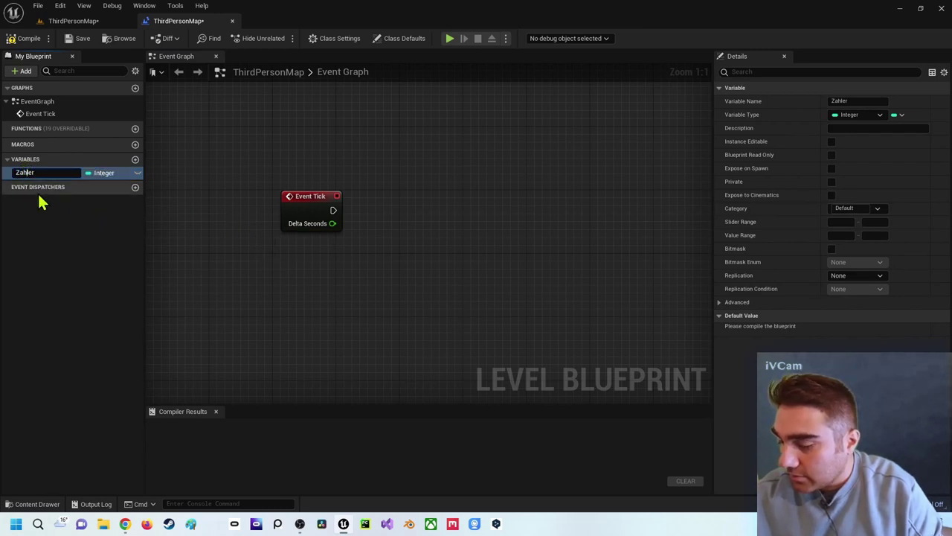
pyautogui.write('e')
pyautogui.press('Return')
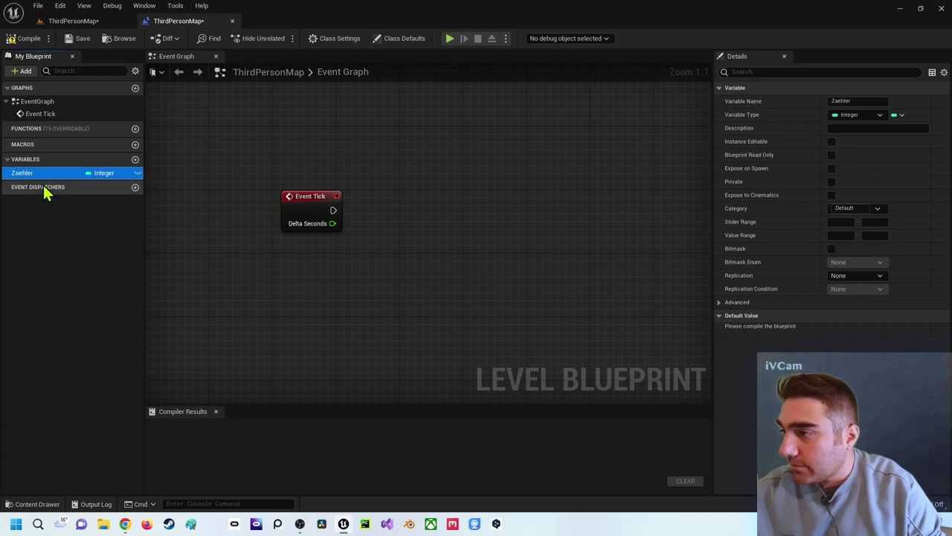
pyautogui.moveTo(95, 191)
pyautogui.mouseDown()
pyautogui.moveTo(290, 257)
pyautogui.moveTo(391, 204)
pyautogui.mouseUp()
# Step: Add a ++ increment node on Zaehler and wire Event Tick into it
pyautogui.click(320, 266)
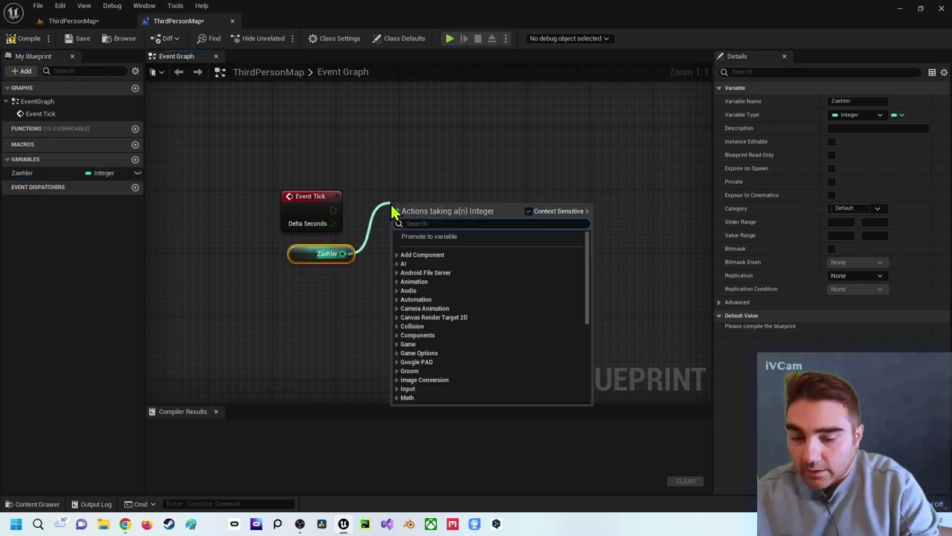
pyautogui.write('++')
pyautogui.press('Return')
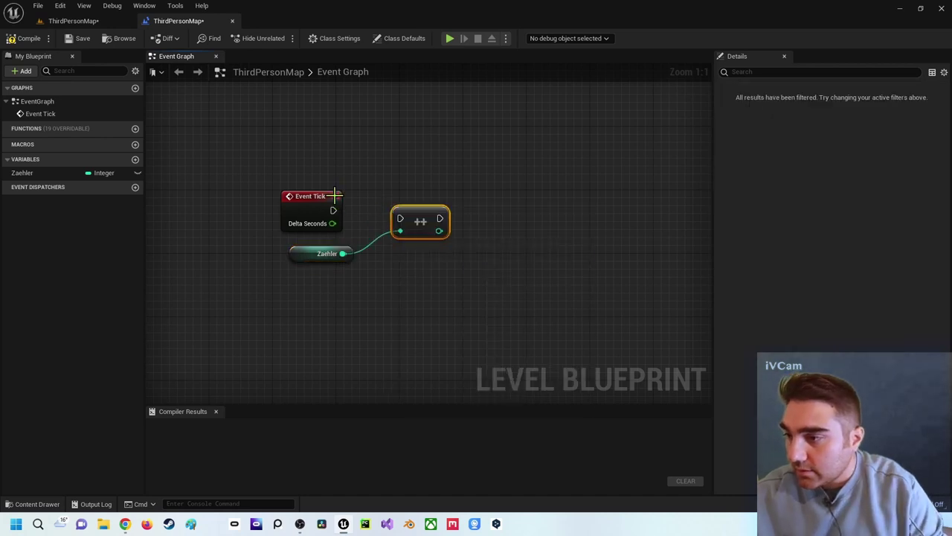
pyautogui.moveTo(333, 211)
pyautogui.mouseDown()
pyautogui.moveTo(360, 221)
pyautogui.moveTo(401, 212)
pyautogui.moveTo(478, 220)
pyautogui.moveTo(528, 211)
pyautogui.moveTo(560, 193)
pyautogui.mouseUp()
# Step: Feed the incremented Zaehler value into a Print String node and compile
pyautogui.write('print')
pyautogui.press('Return')
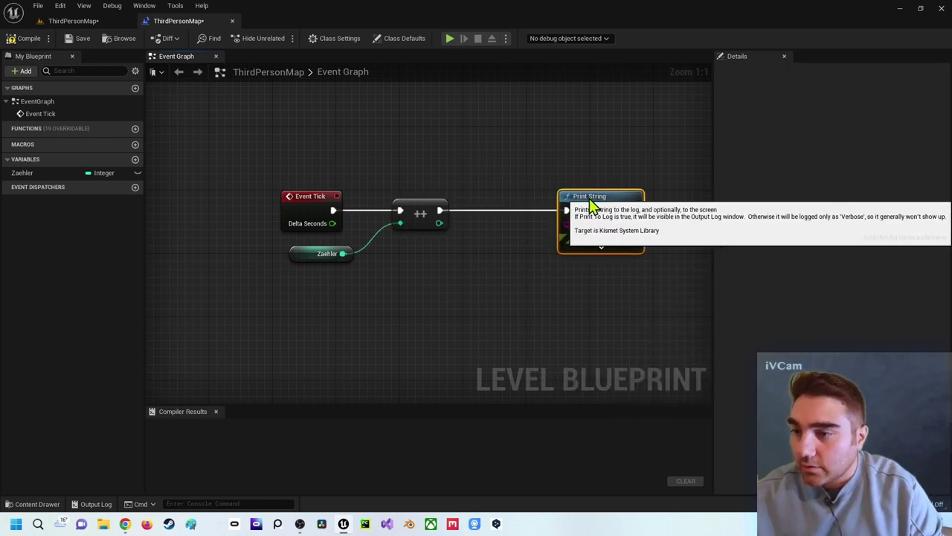
pyautogui.moveTo(439, 222); pyautogui.dragTo(577, 227)
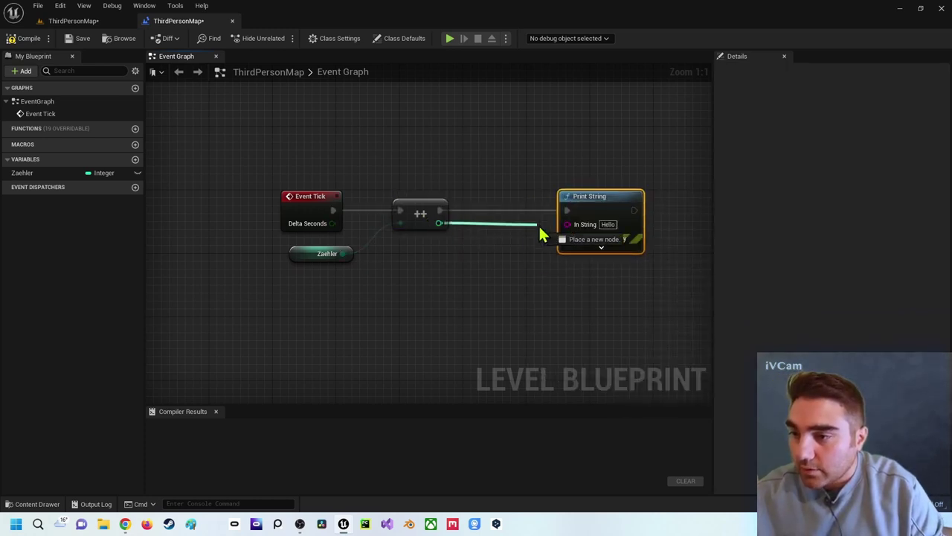
pyautogui.moveTo(513, 207); pyautogui.dragTo(515, 231)
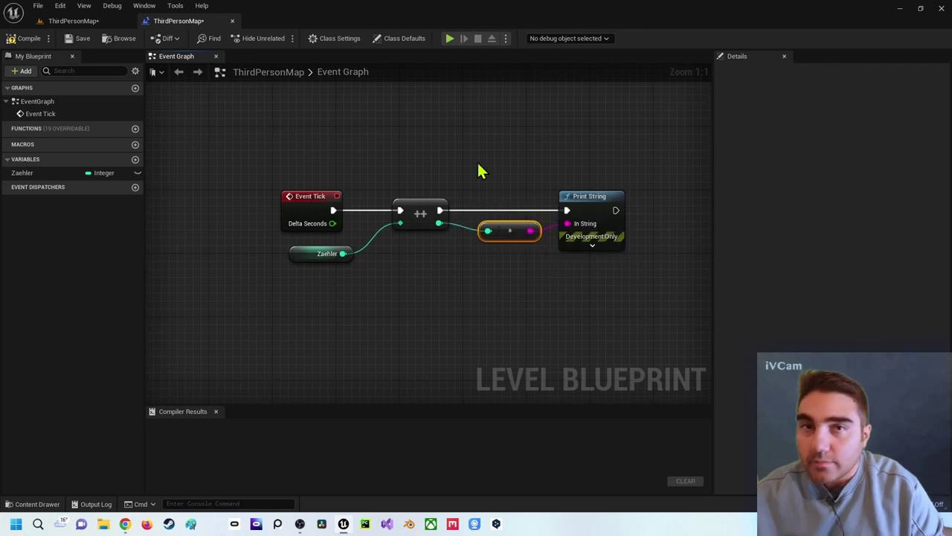
pyautogui.click(238, 174)
pyautogui.click(27, 39)
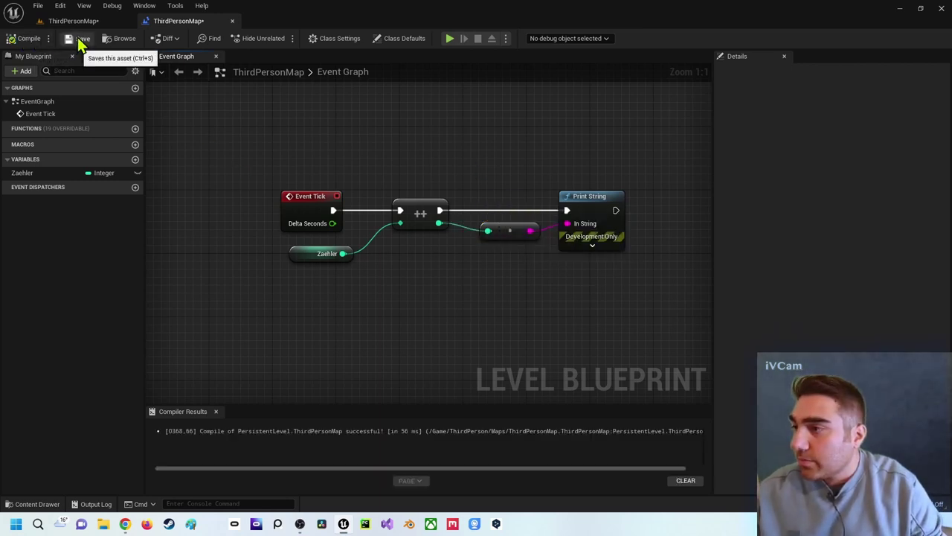
pyautogui.click(449, 39)
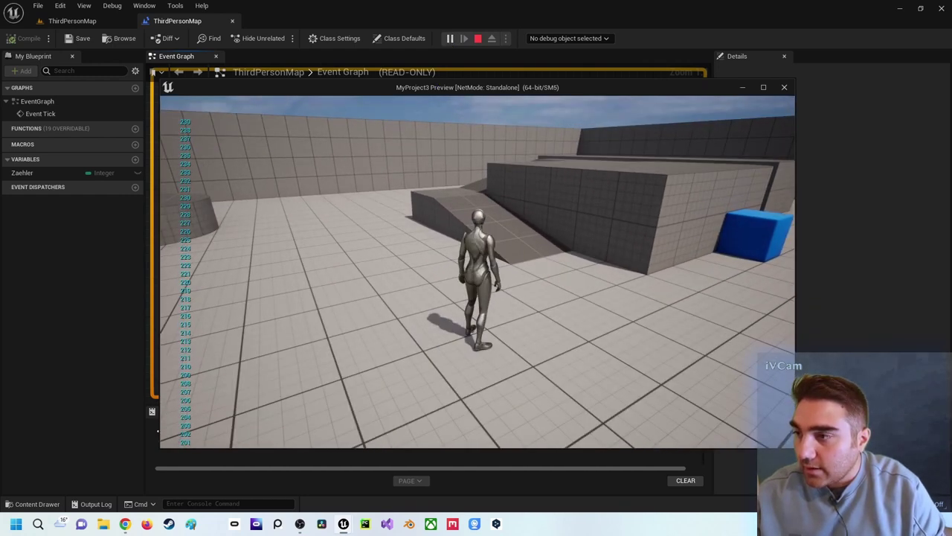
pyautogui.press('Escape')
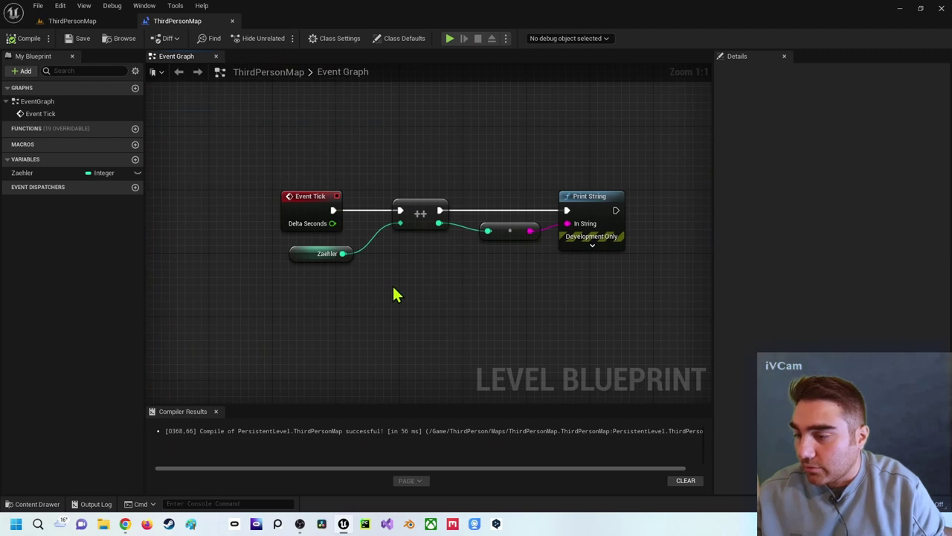
pyautogui.moveTo(394, 295); pyautogui.dragTo(385, 192, button='right')
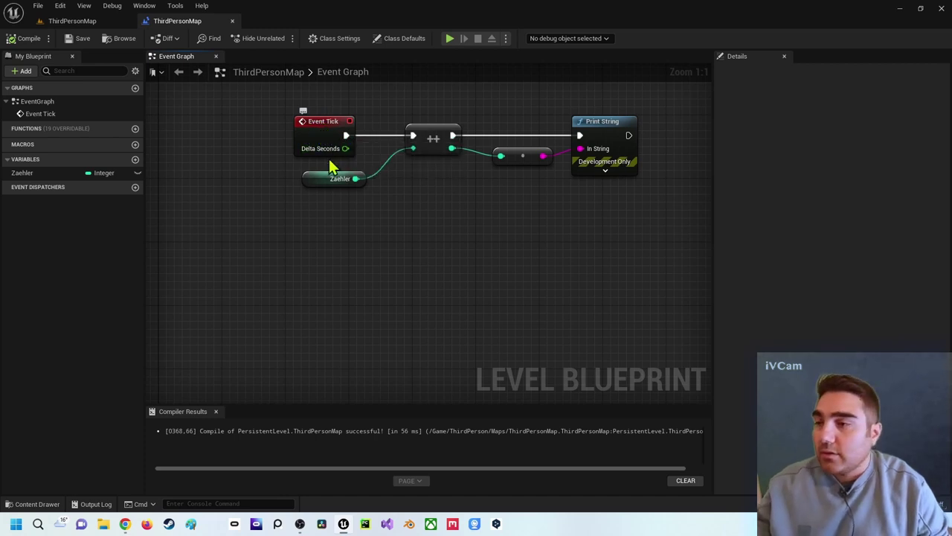
# Step: Add a custom event named Start below the counter chain
pyautogui.moveTo(325, 272); pyautogui.dragTo(335, 296, button='right')
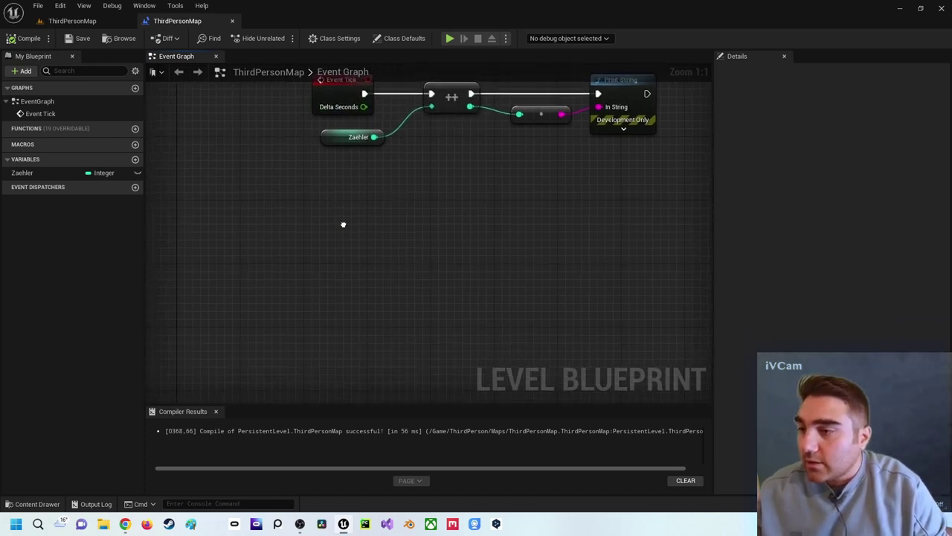
pyautogui.rightClick(325, 304)
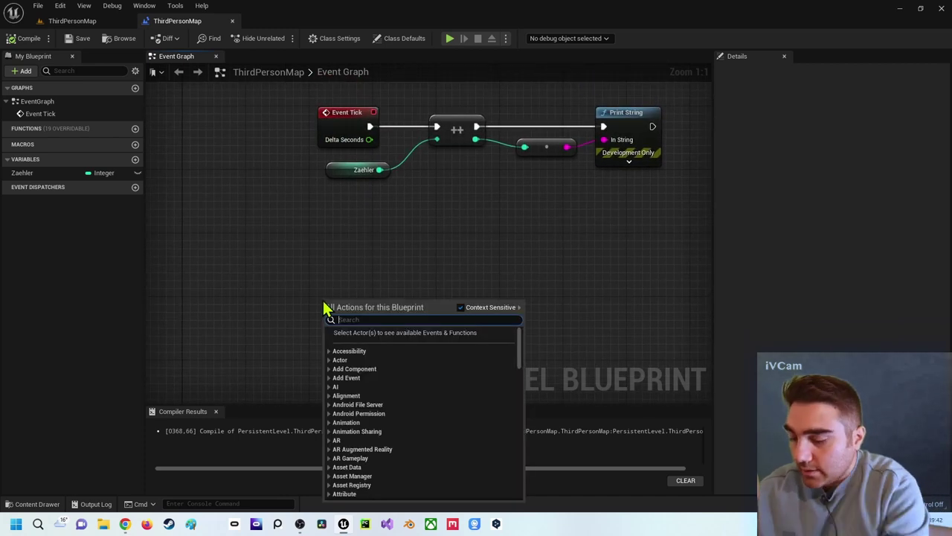
pyautogui.write('cus')
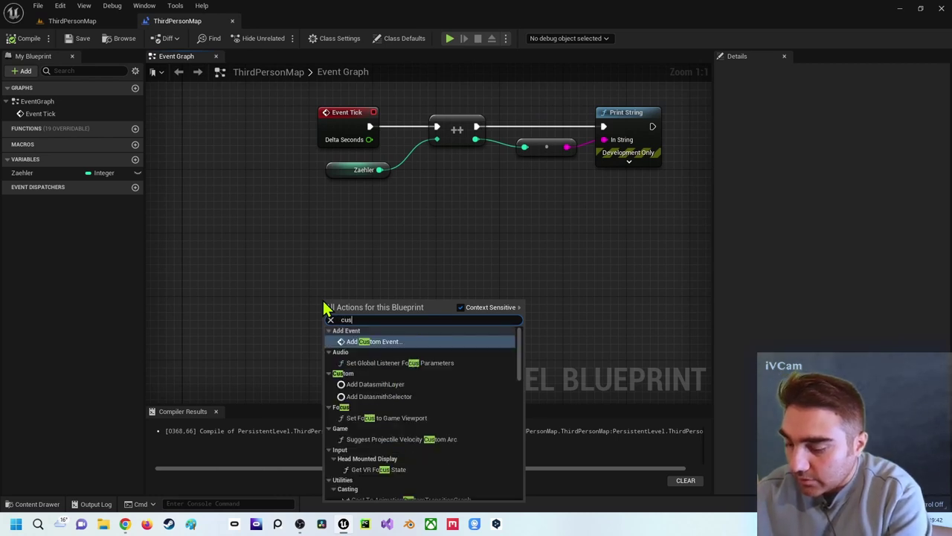
pyautogui.write('tom e')
pyautogui.press('Return')
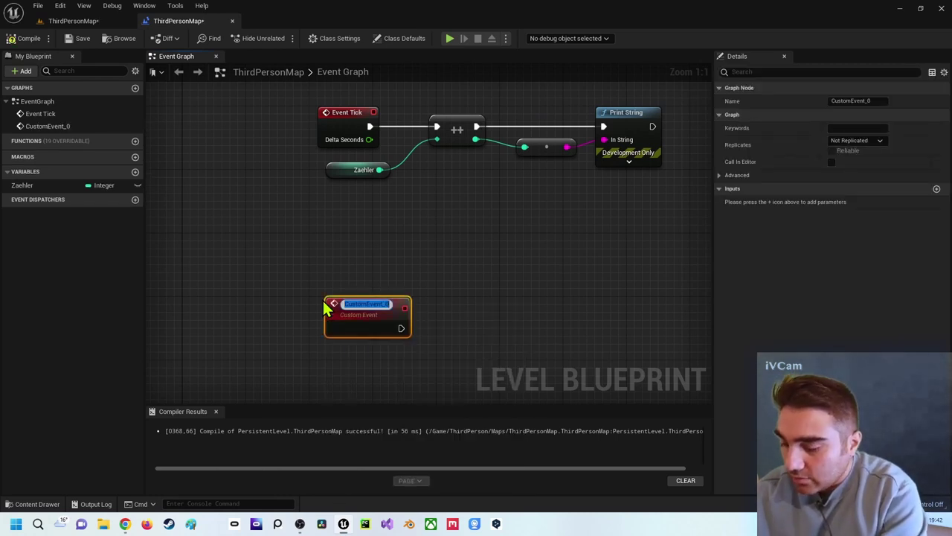
pyautogui.write('Start')
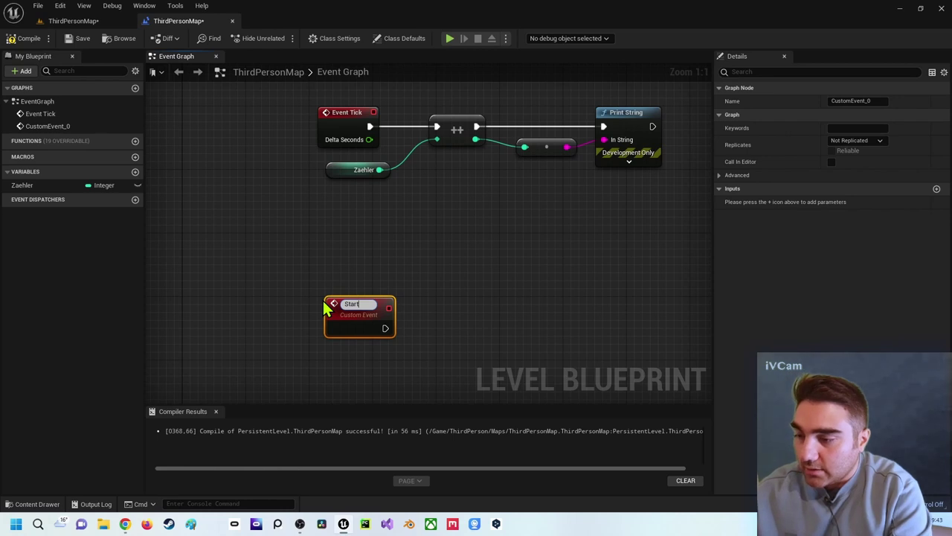
pyautogui.press('Return')
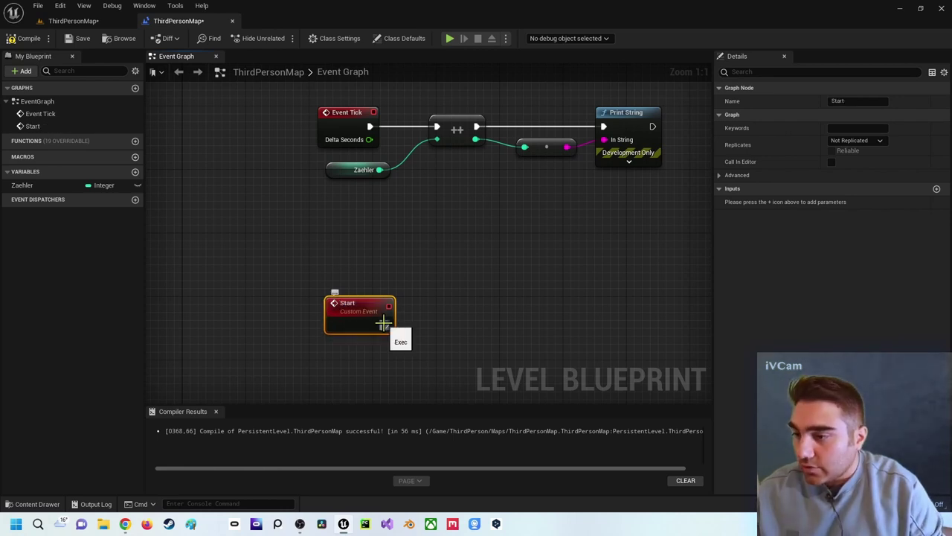
# Step: Wire Start's exec output into the ++ node, moving Event Tick aside unconnected
pyautogui.moveTo(363, 308); pyautogui.dragTo(347, 237)
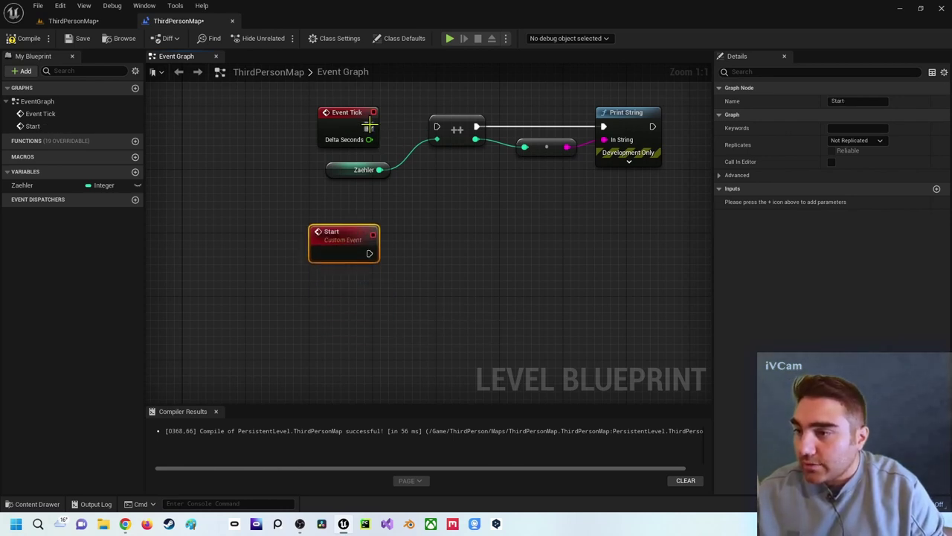
pyautogui.moveTo(350, 113); pyautogui.dragTo(228, 121)
pyautogui.moveTo(340, 245); pyautogui.dragTo(332, 117)
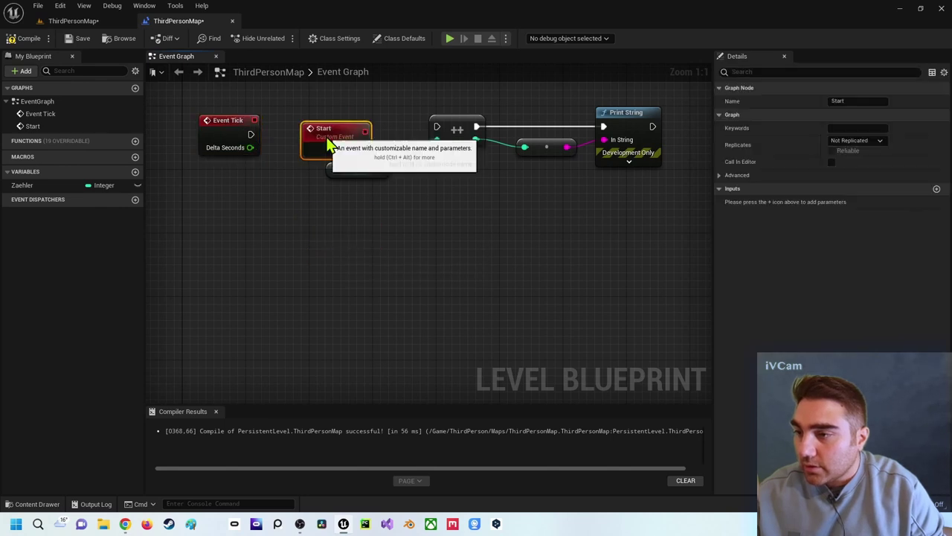
pyautogui.moveTo(385, 209); pyautogui.dragTo(377, 279, button='right')
pyautogui.moveTo(353, 196); pyautogui.dragTo(428, 196)
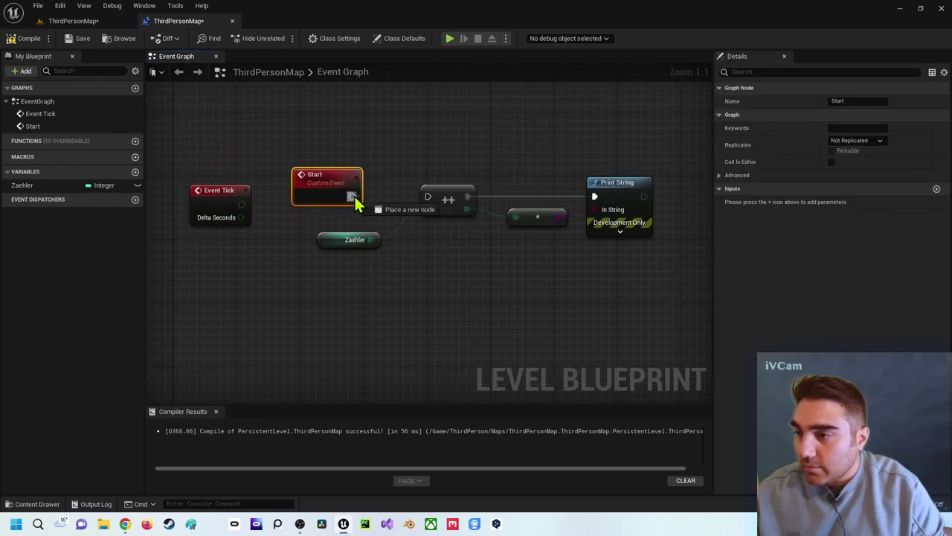
pyautogui.click(431, 254)
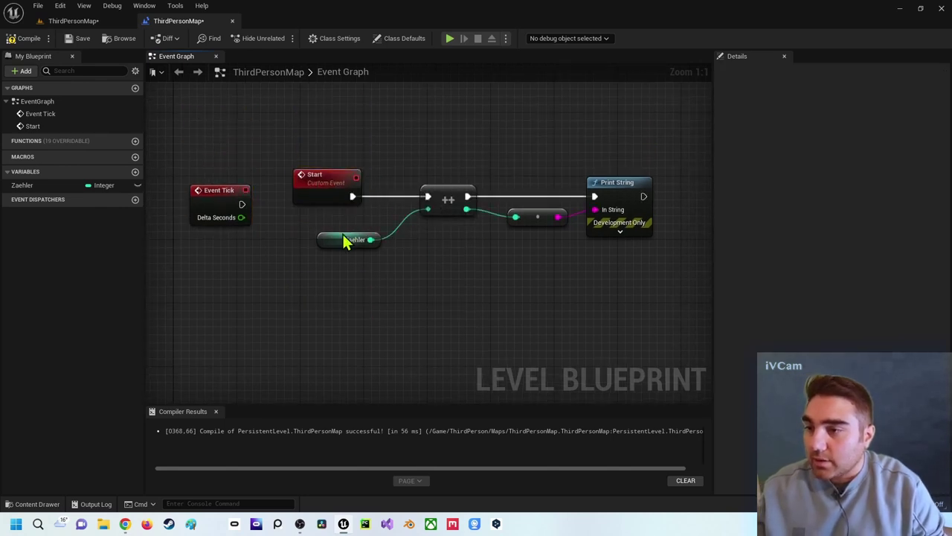
pyautogui.moveTo(216, 192); pyautogui.dragTo(191, 120)
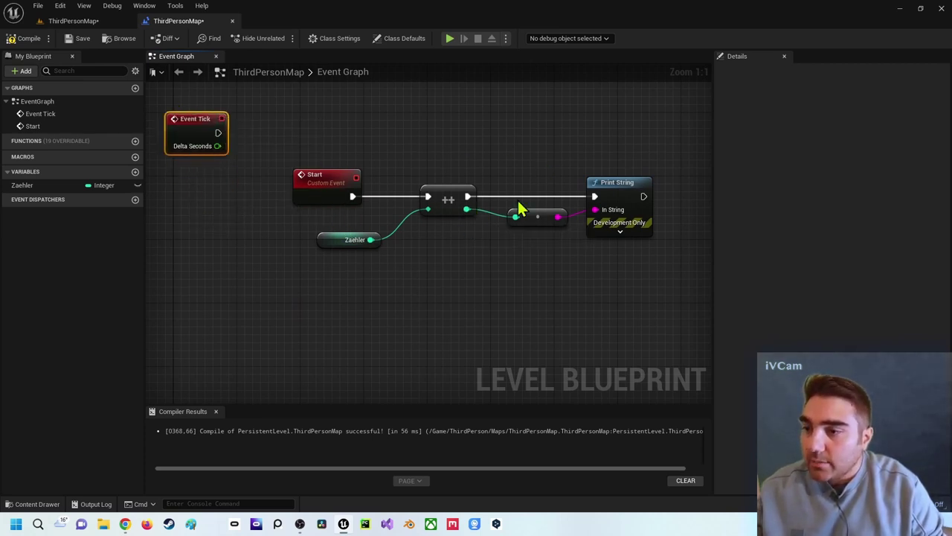
# Step: Compile and test-play the level in a New Editor Window, then stop it
pyautogui.click(22, 38)
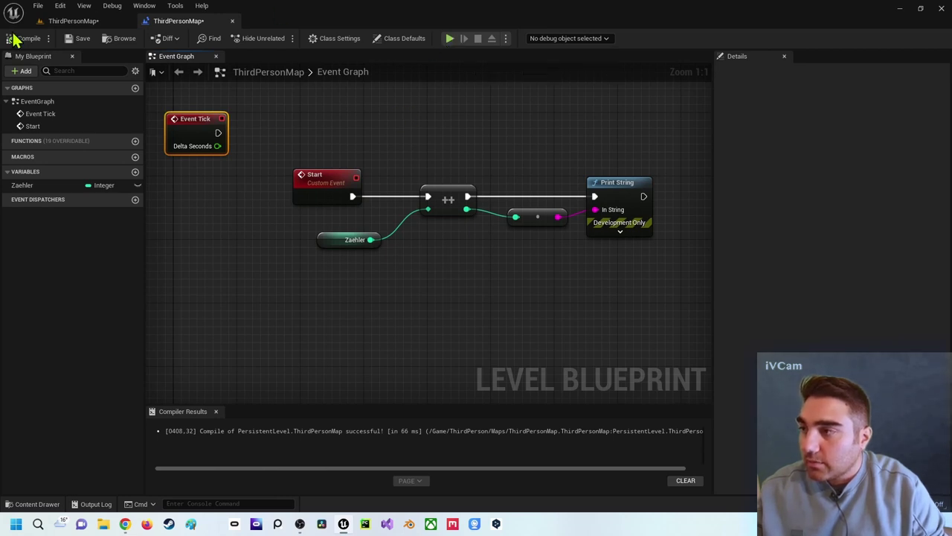
pyautogui.click(506, 38)
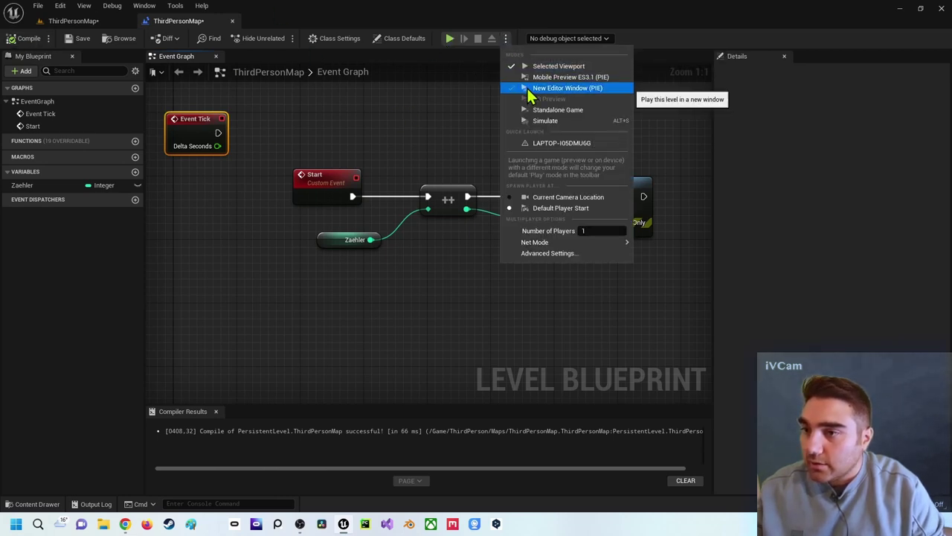
pyautogui.click(529, 96)
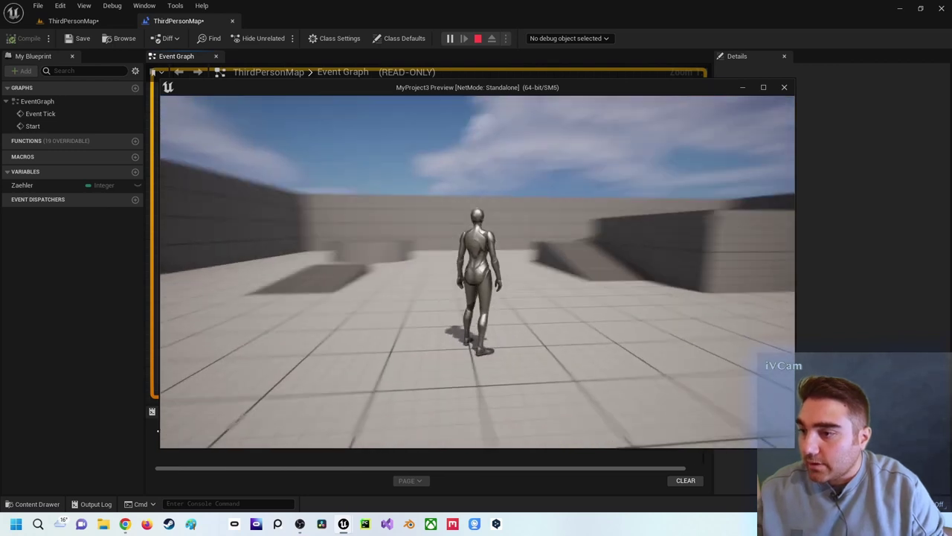
pyautogui.press('Escape')
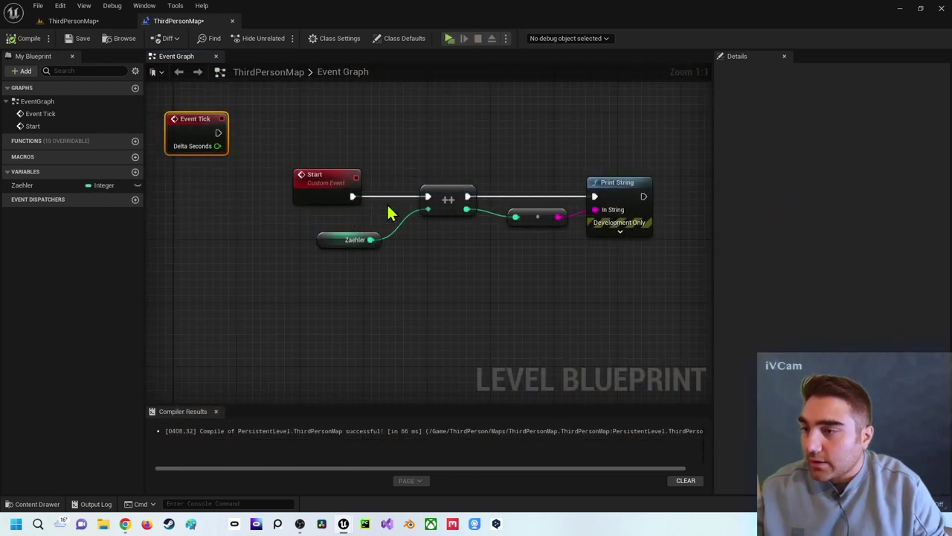
# Step: Move the Event Tick node above the other nodes
pyautogui.moveTo(335, 203); pyautogui.dragTo(353, 241, button='right')
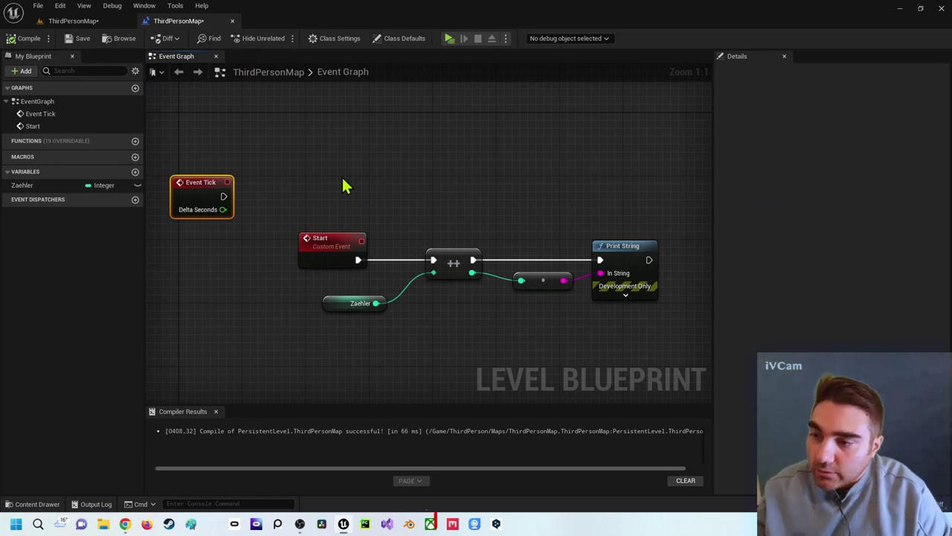
pyautogui.moveTo(255, 215); pyautogui.dragTo(325, 207, button='right')
pyautogui.moveTo(264, 186); pyautogui.dragTo(313, 169)
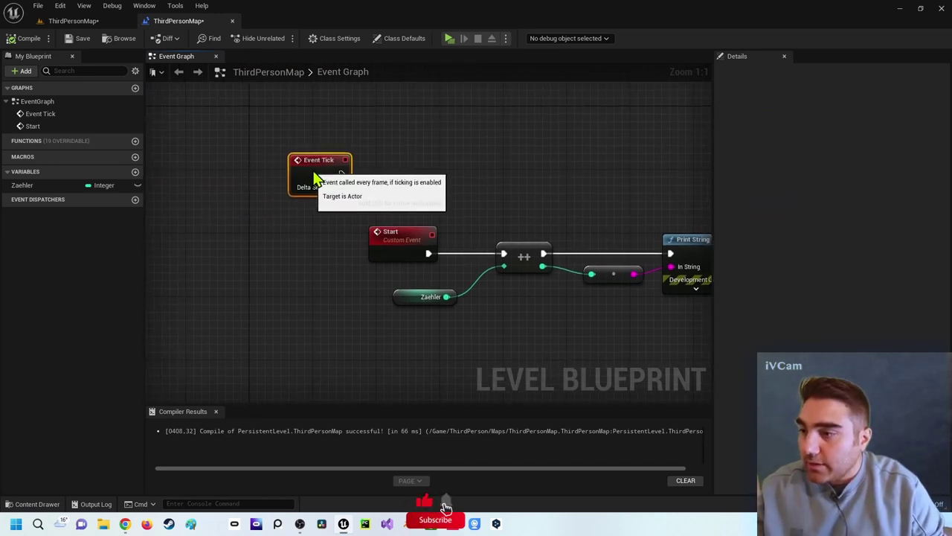
pyautogui.moveTo(312, 170); pyautogui.dragTo(313, 262, button='right')
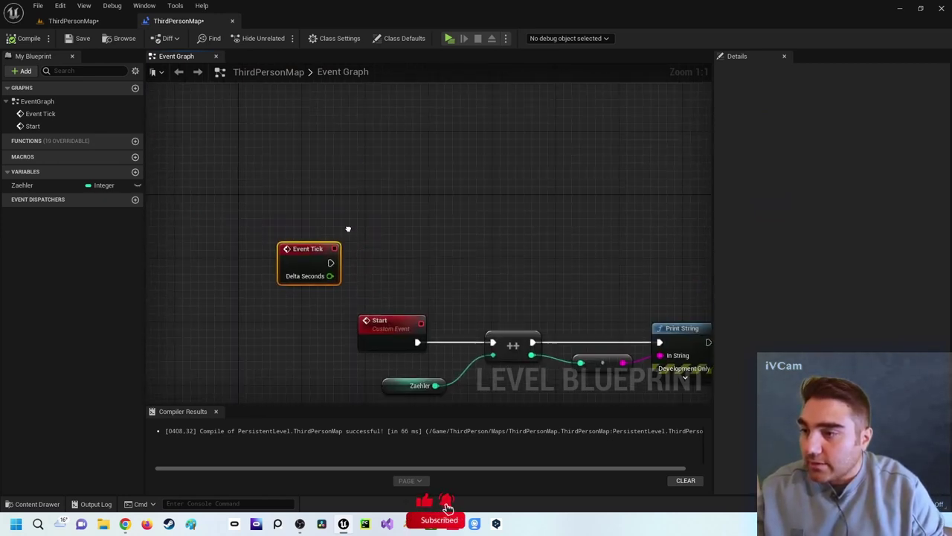
# Step: Add an Event BeginPlay node to the graph
pyautogui.rightClick(285, 171)
pyautogui.write('begin')
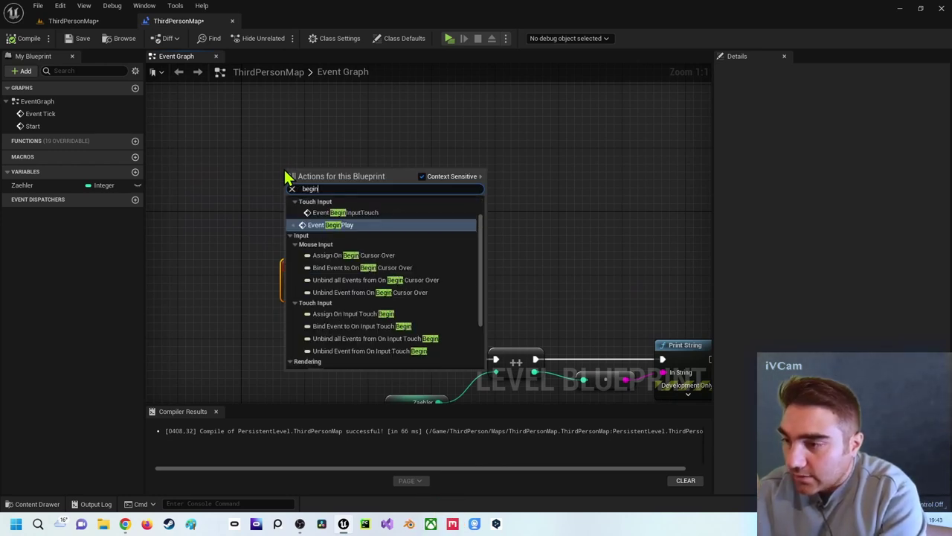
pyautogui.press('Return')
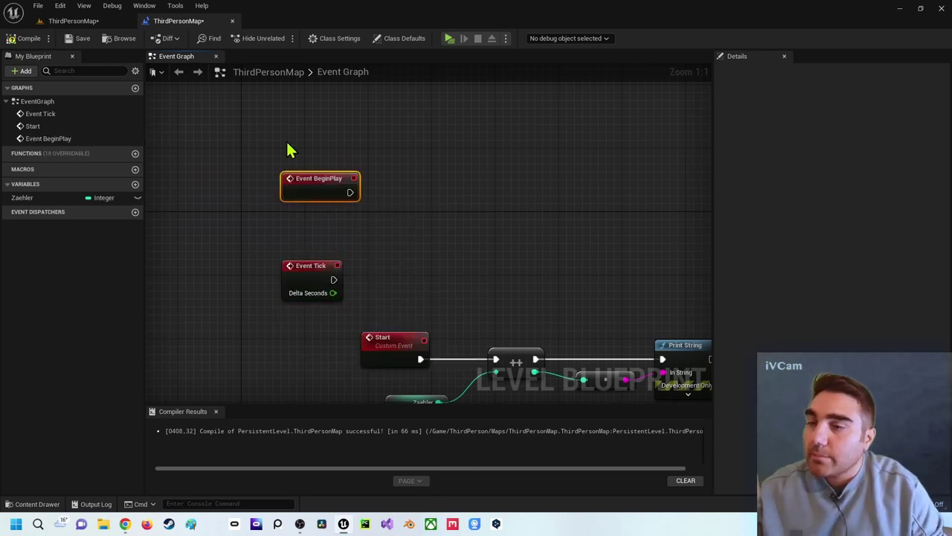
pyautogui.moveTo(324, 131); pyautogui.dragTo(372, 227, button='right')
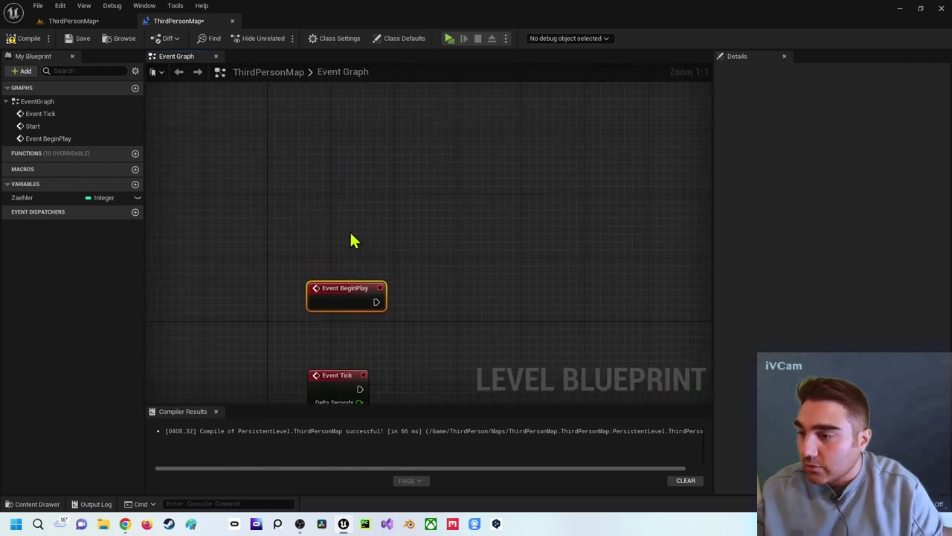
# Step: Add a keyboard event node for the 1 key
pyautogui.rightClick(335, 175)
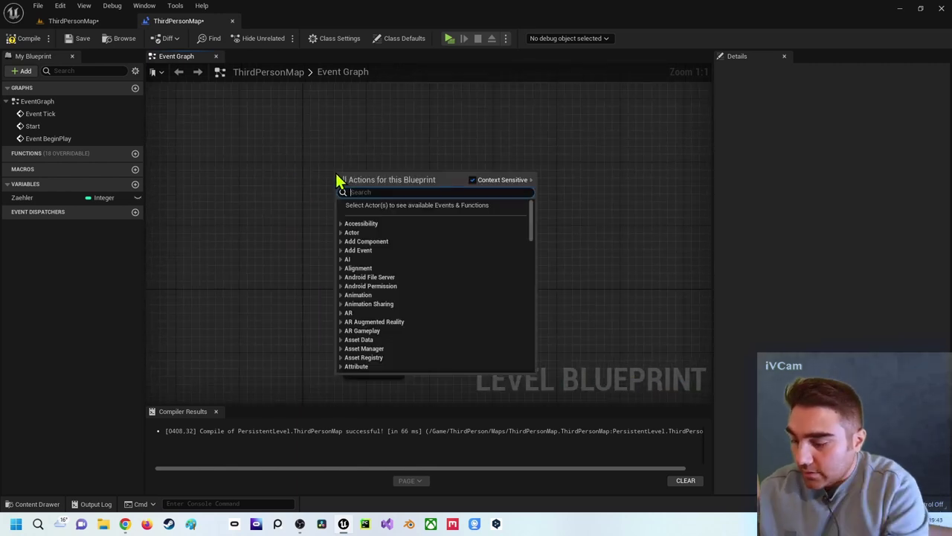
pyautogui.write('1 key')
pyautogui.press('Down')
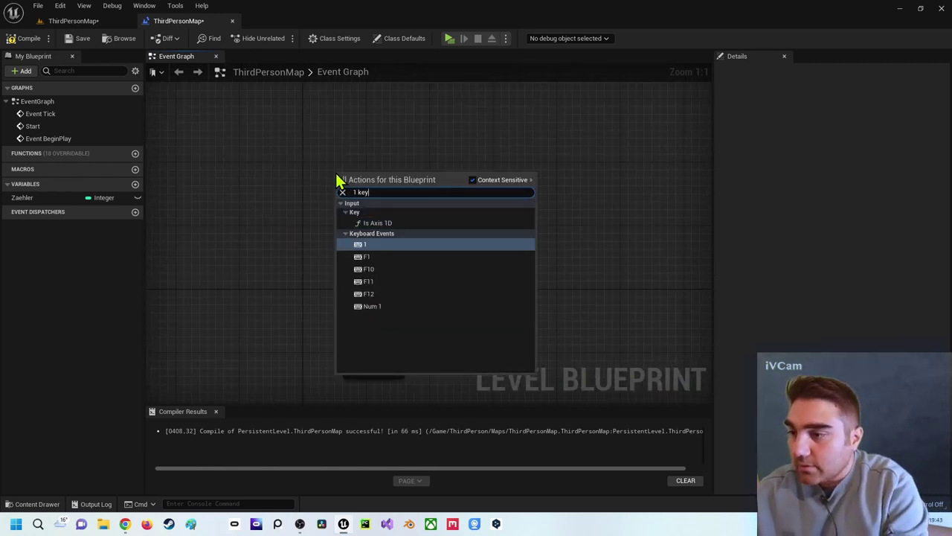
pyautogui.press('Return')
pyautogui.moveTo(434, 326); pyautogui.dragTo(387, 204, button='right')
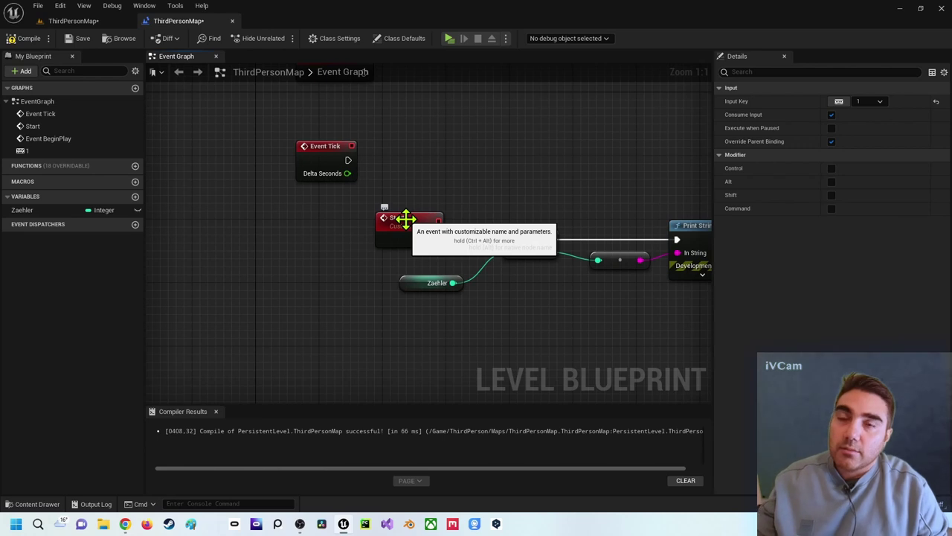
# Step: Place a Set Timer by Event node next to the event nodes
pyautogui.scroll(-1, 397, 178)
pyautogui.moveTo(396, 178); pyautogui.dragTo(491, 255, button='right')
pyautogui.scroll(-4, 378, 159)
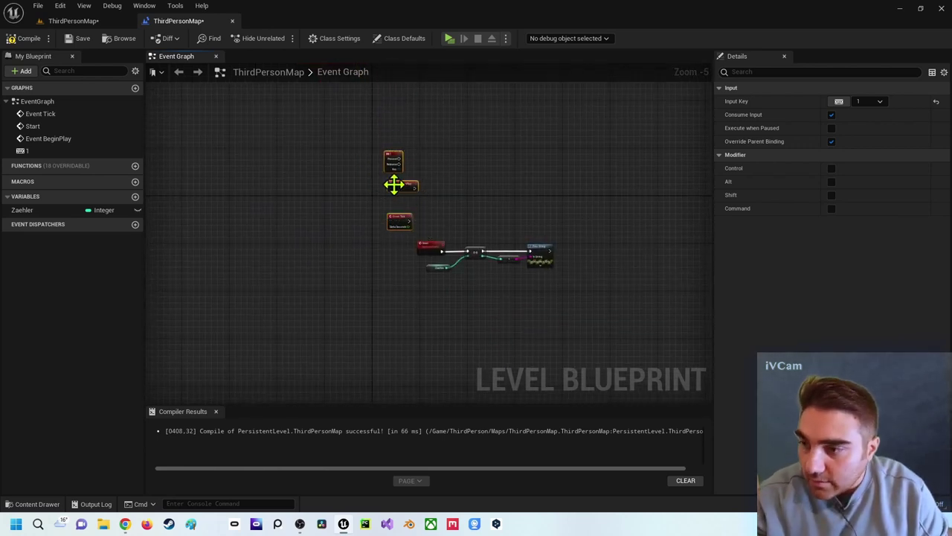
pyautogui.moveTo(393, 185); pyautogui.dragTo(330, 185, button='right')
pyautogui.scroll(4, 430, 205)
pyautogui.moveTo(430, 222); pyautogui.dragTo(405, 251, button='right')
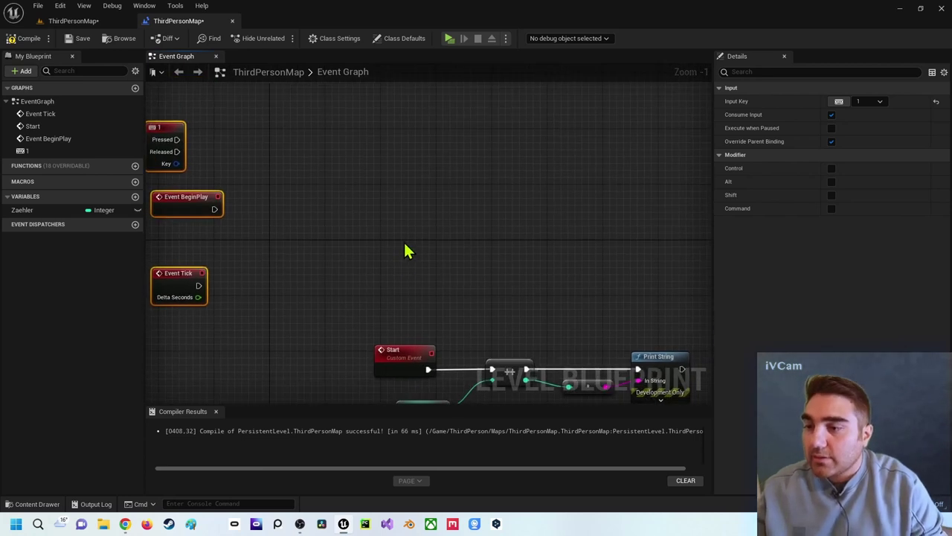
pyautogui.click(422, 237)
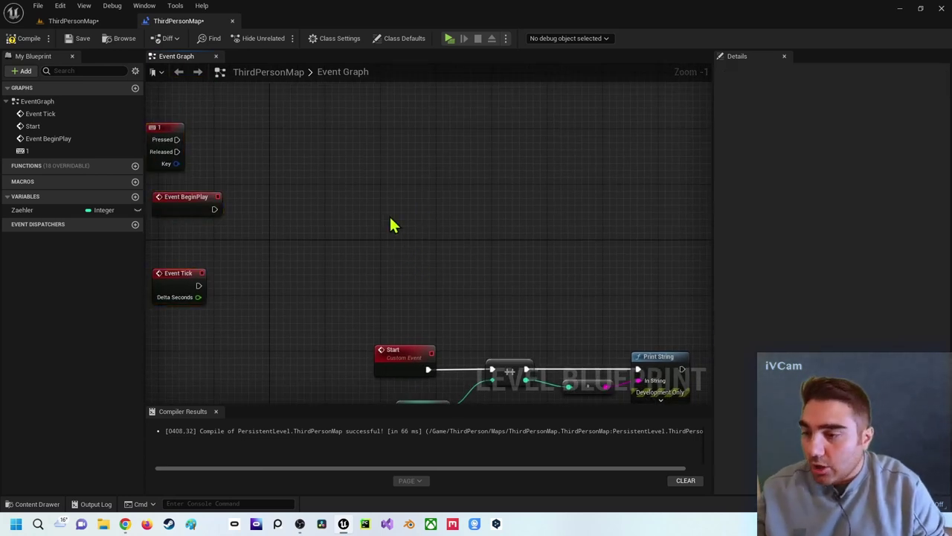
pyautogui.rightClick(444, 239)
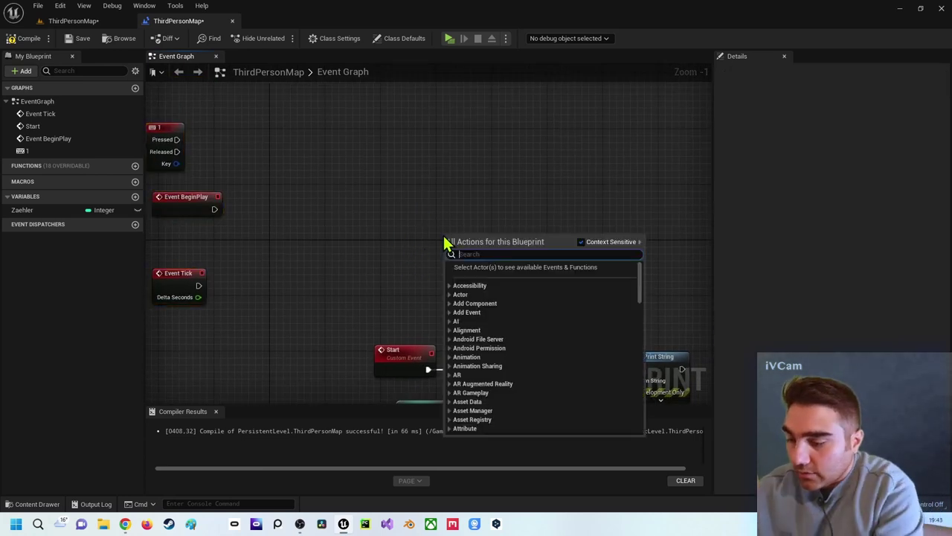
pyautogui.write('set ti')
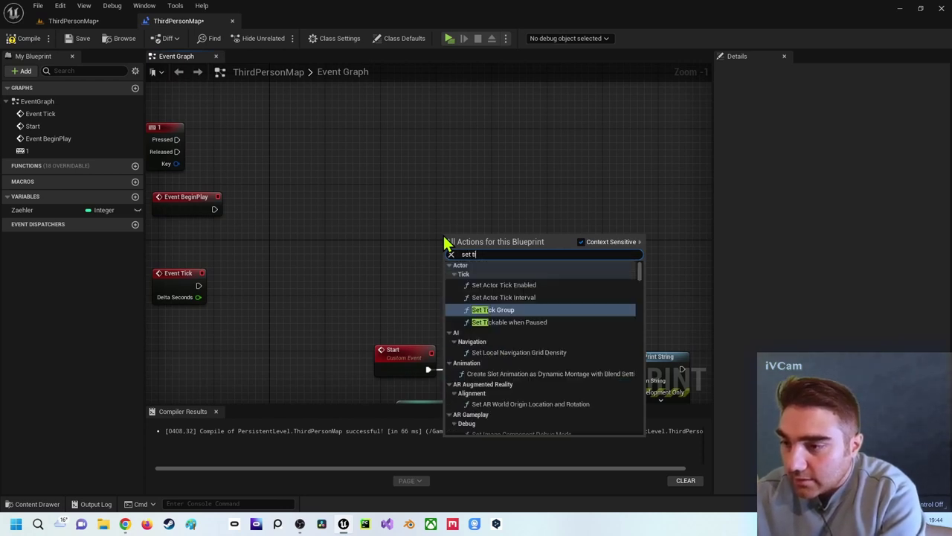
pyautogui.write('mer ')
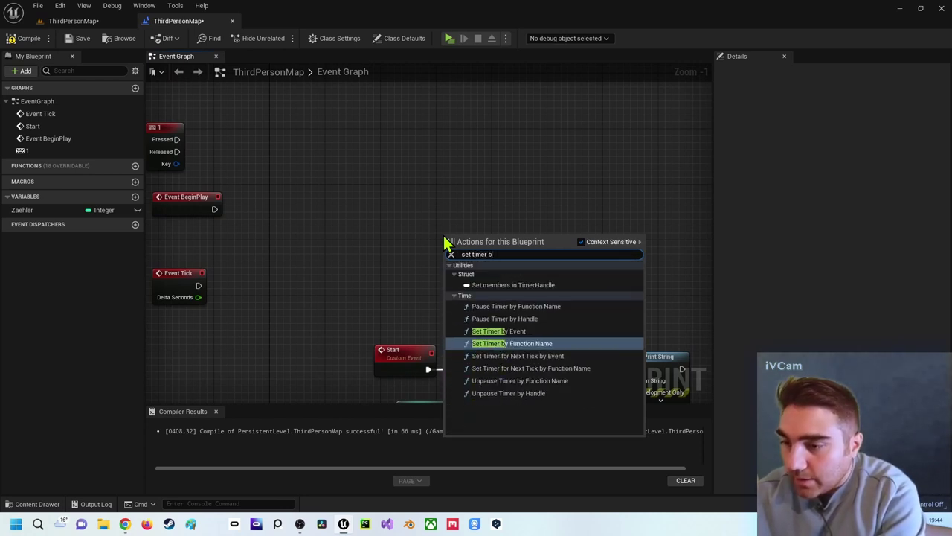
pyautogui.write('b')
pyautogui.press('Return')
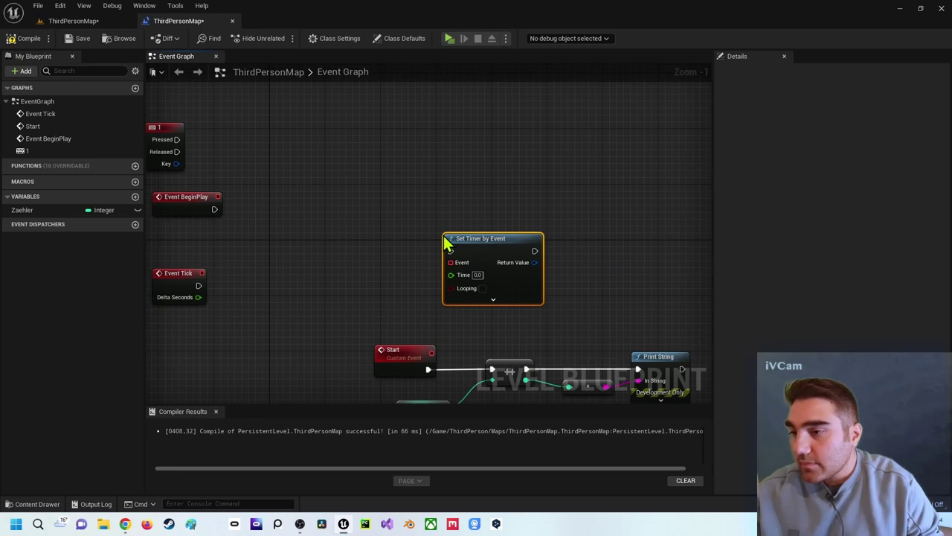
# Step: Connect the timer's Event pin to the Start event and set Time to 0.5
pyautogui.moveTo(417, 298); pyautogui.dragTo(417, 241, button='right')
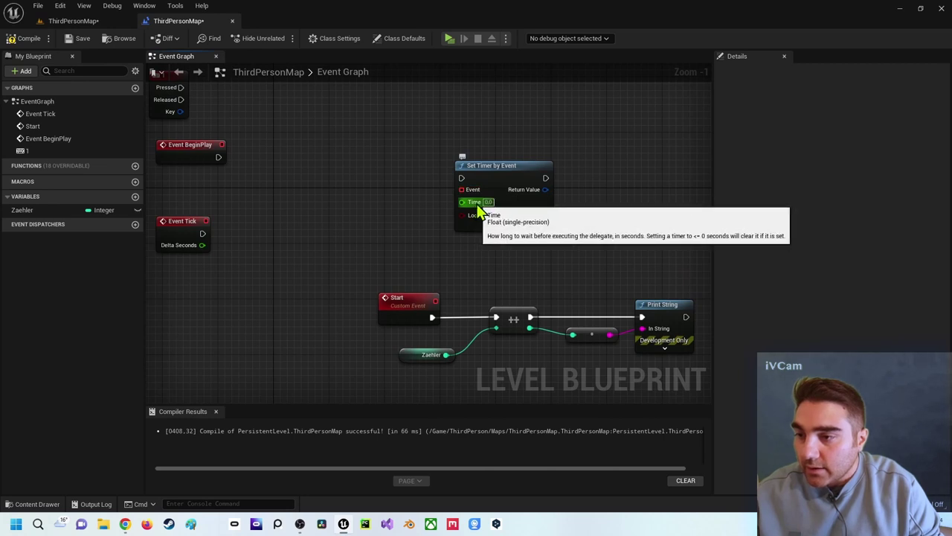
pyautogui.click(488, 202)
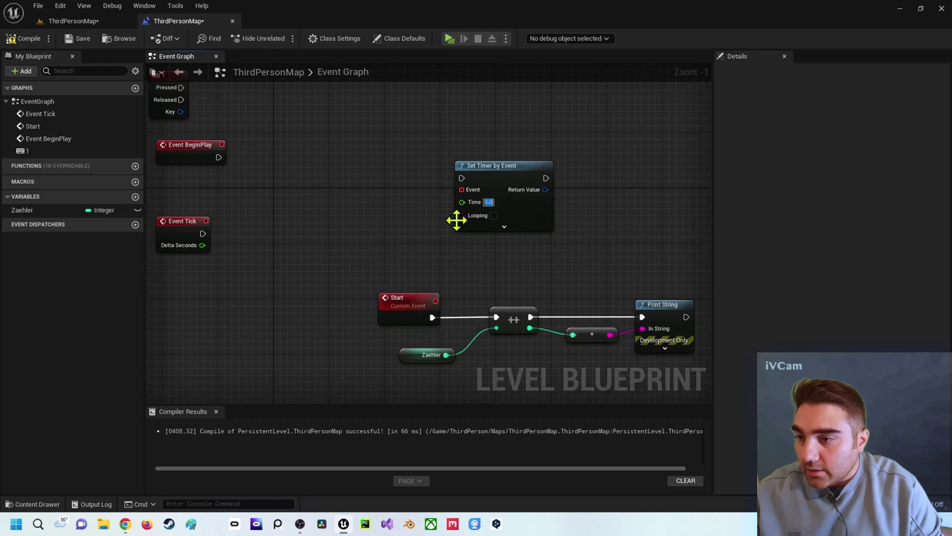
pyautogui.moveTo(461, 189); pyautogui.dragTo(435, 301)
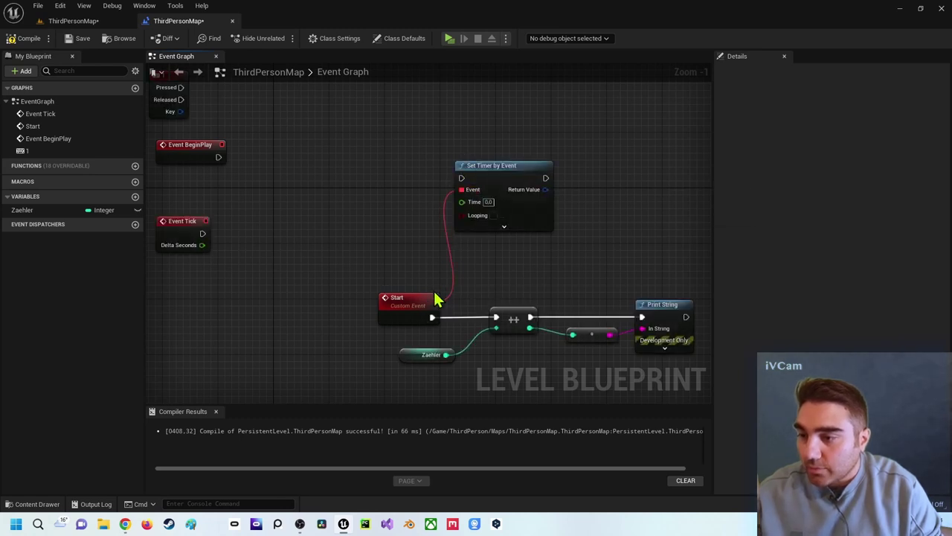
pyautogui.moveTo(478, 246); pyautogui.dragTo(491, 207, button='right')
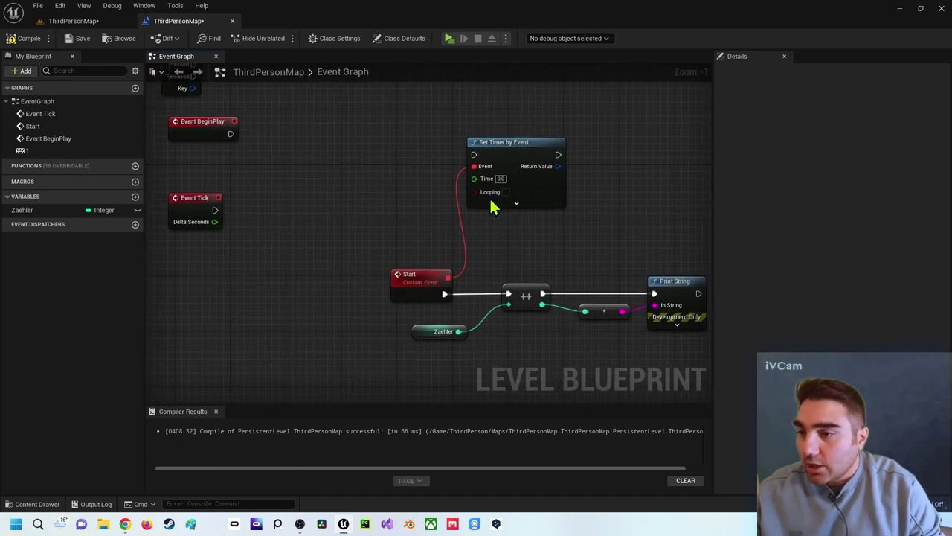
pyautogui.click(501, 178)
pyautogui.write('0.5')
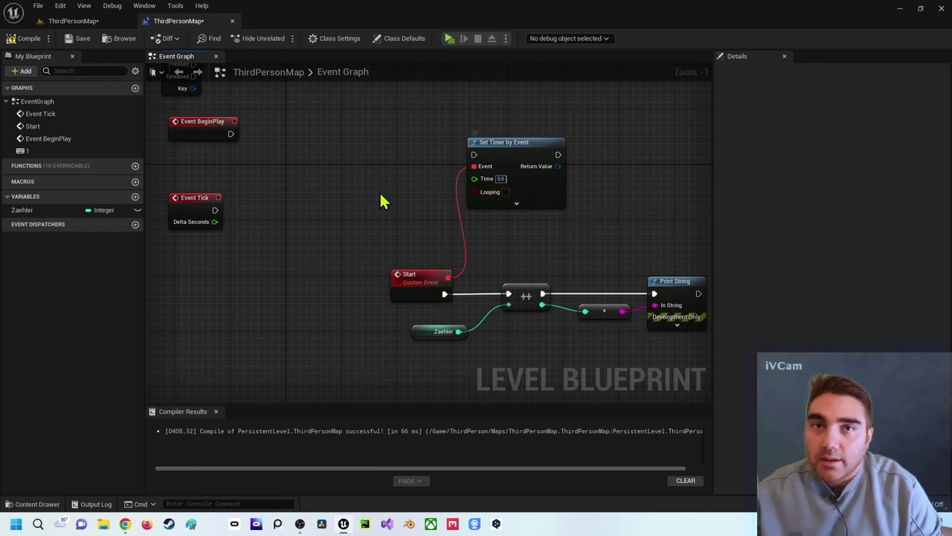
pyautogui.moveTo(381, 202); pyautogui.dragTo(422, 189, button='right')
# Step: Bring the 1 key event beside Set Timer by Event so Pressed drives it
pyautogui.rightClick(426, 142)
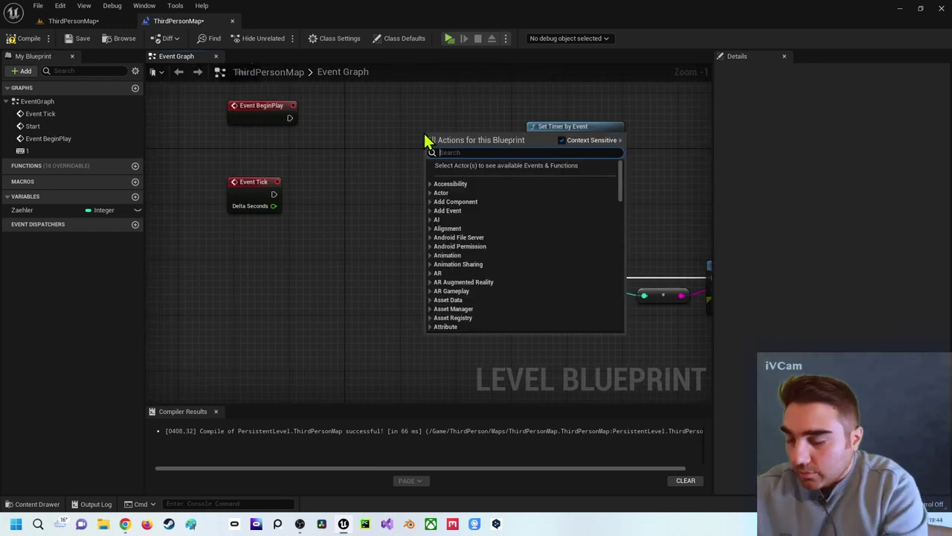
pyautogui.write('1')
pyautogui.press('Return')
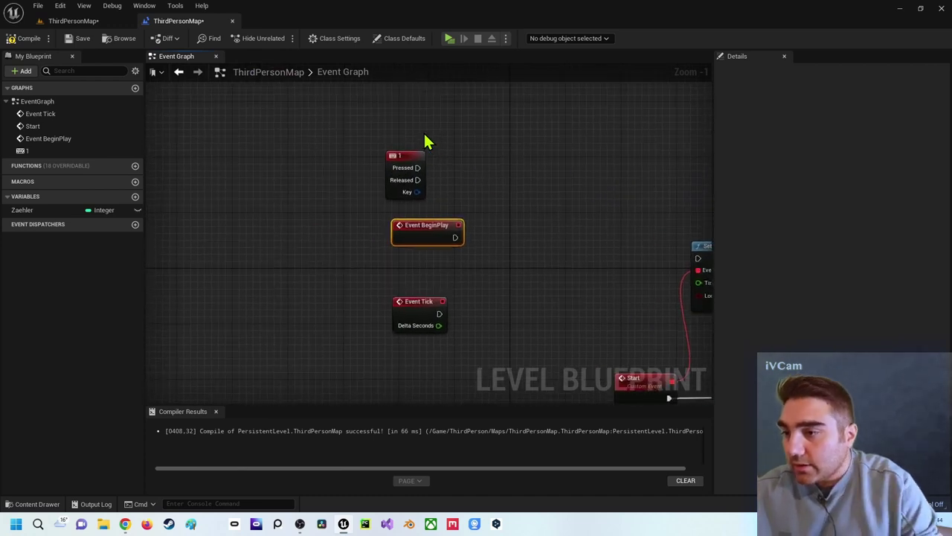
pyautogui.moveTo(542, 210); pyautogui.dragTo(208, 218, button='right')
pyautogui.moveTo(215, 216); pyautogui.dragTo(264, 160)
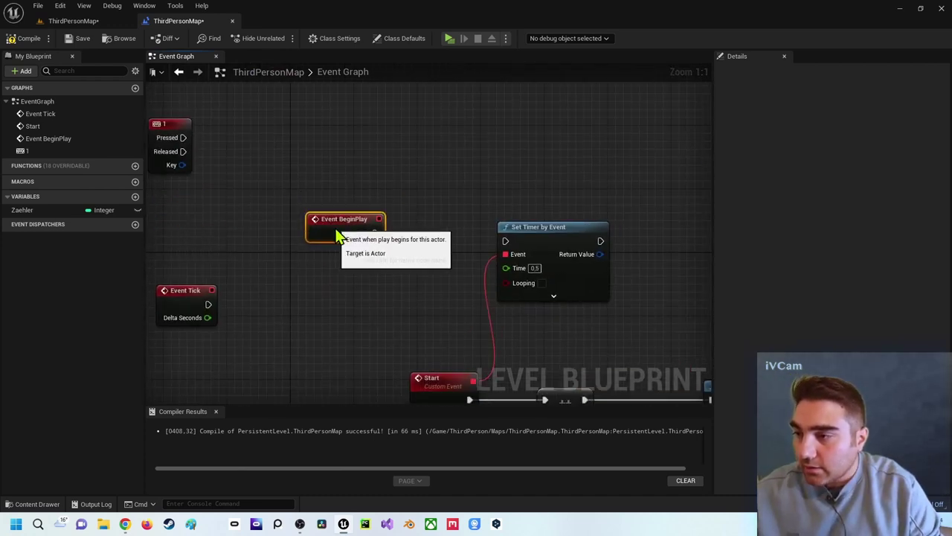
pyautogui.moveTo(168, 136)
pyautogui.mouseDown()
pyautogui.moveTo(389, 234)
pyautogui.moveTo(506, 240)
pyautogui.mouseUp()
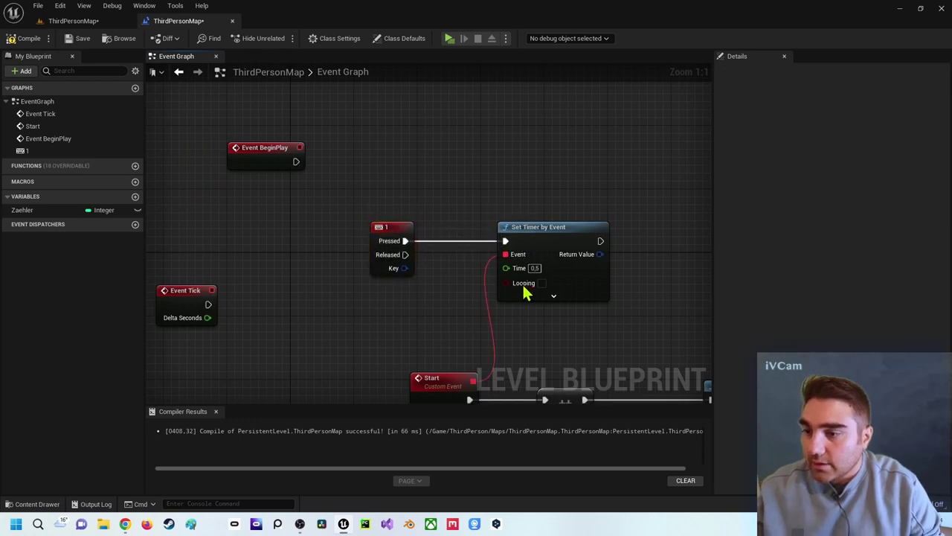
# Step: Compile the Level Blueprint and start a play test of the level
pyautogui.moveTo(523, 291); pyautogui.dragTo(429, 152, button='right')
pyautogui.click(33, 38)
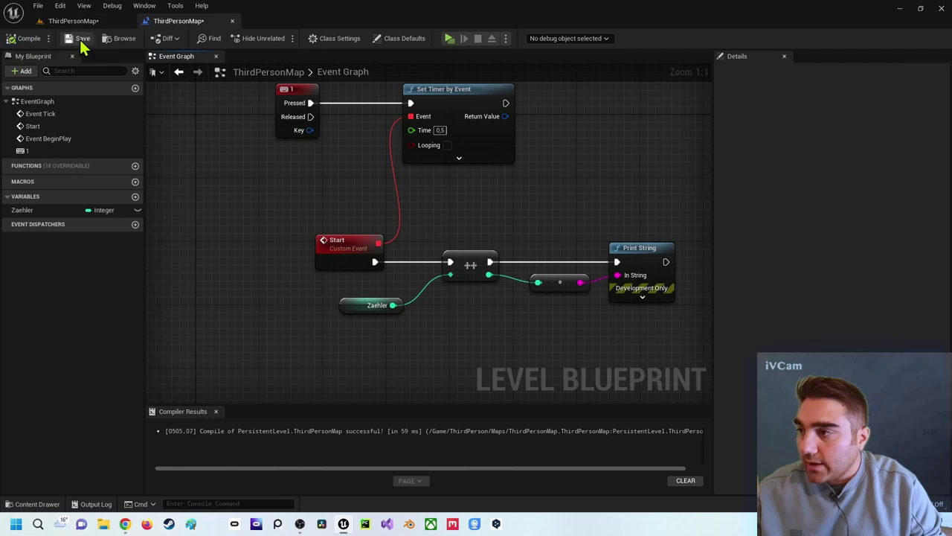
pyautogui.click(450, 41)
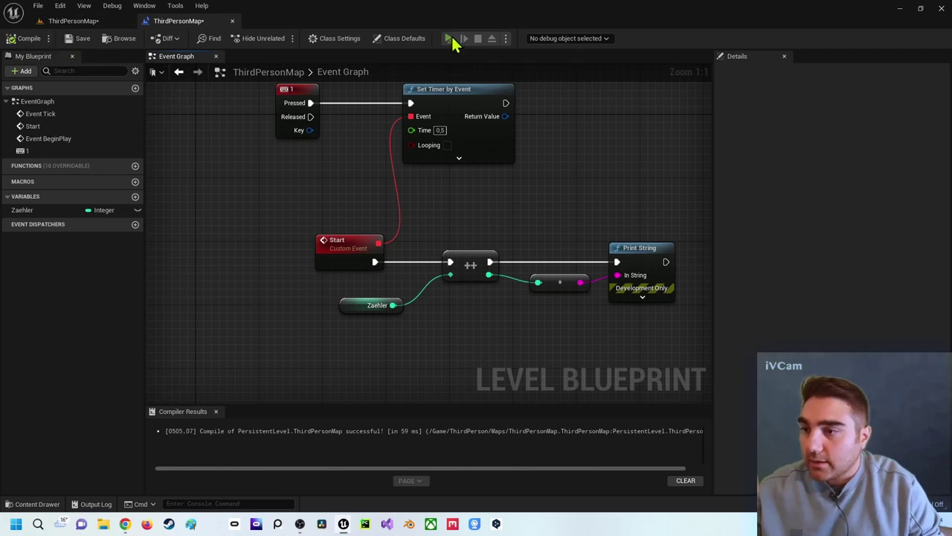
# Step: Stop the play test and enable Looping on the Set Timer by Event node
pyautogui.press('w')
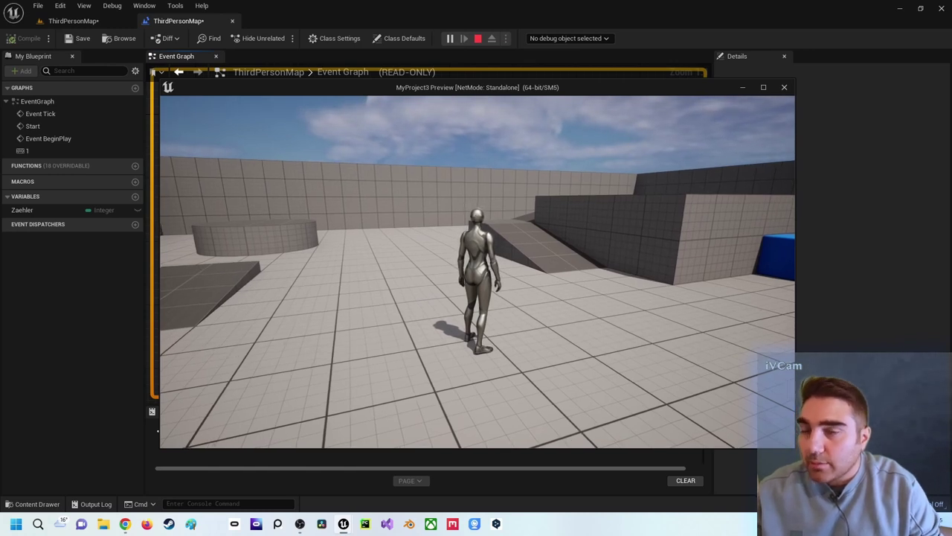
pyautogui.press('Escape')
pyautogui.click(447, 146)
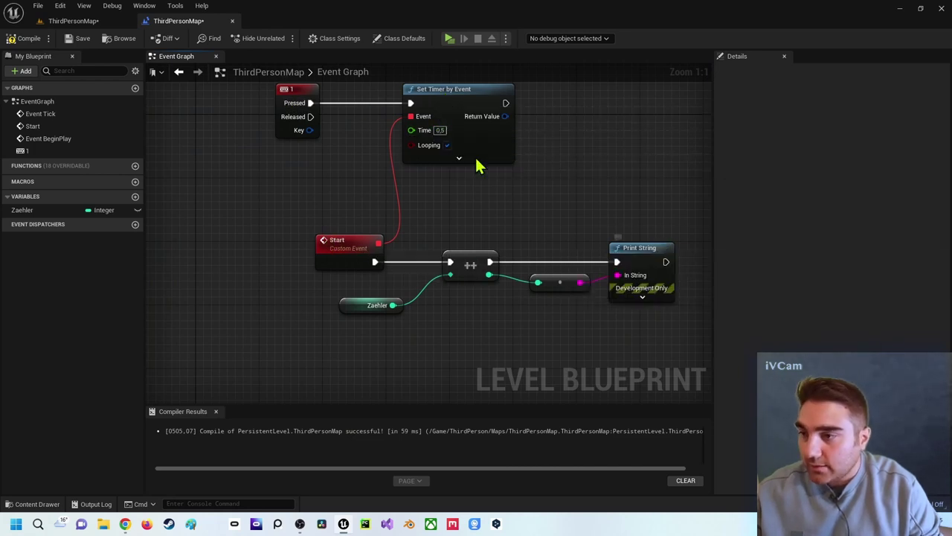
# Step: Recompile, play-test the level to watch the looping counter print, then stop
pyautogui.click(24, 40)
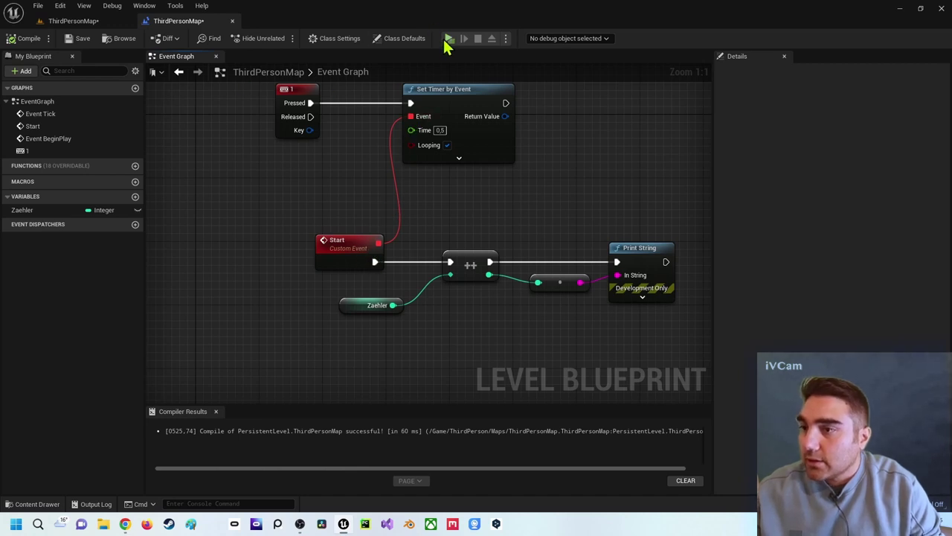
pyautogui.click(448, 38)
pyautogui.click(418, 132)
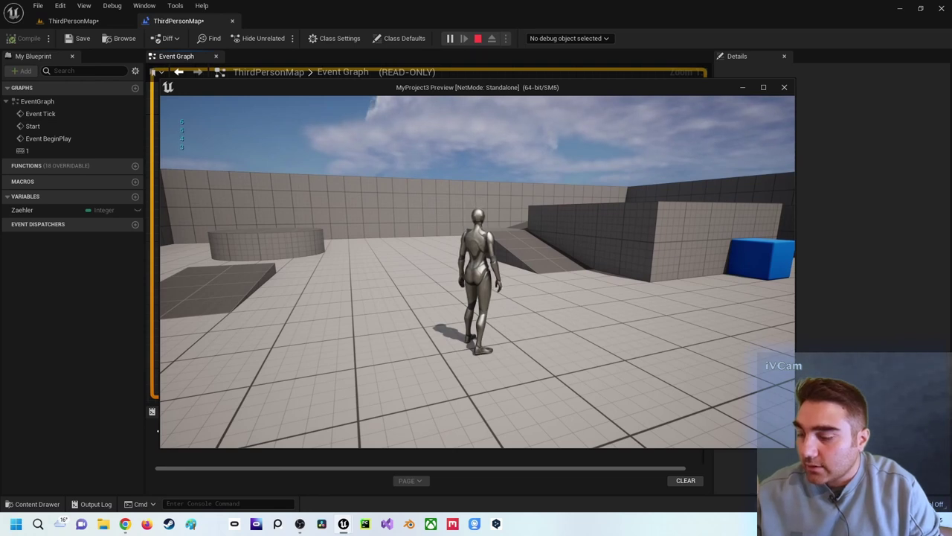
pyautogui.press('Escape')
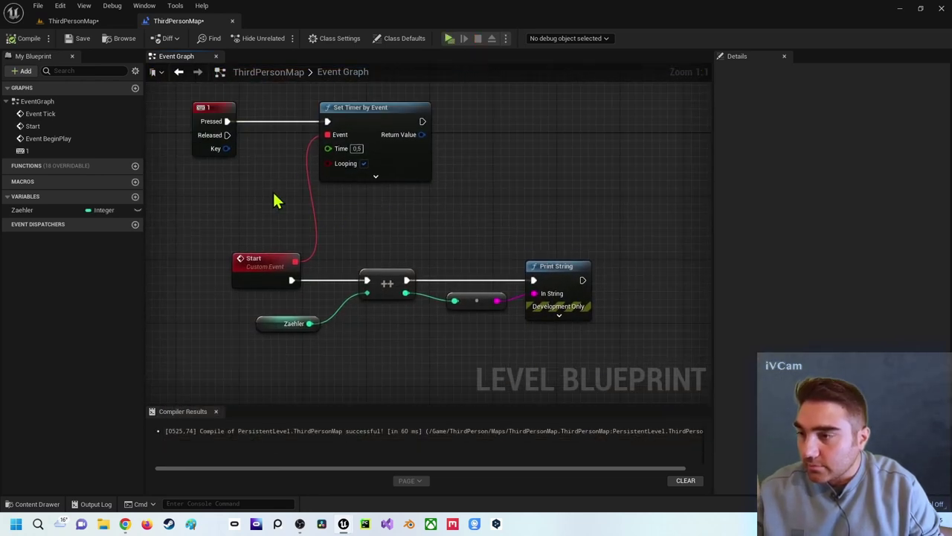
# Step: Move Event Tick up beside Event BeginPlay and show the Level Blueprint's class defaults
pyautogui.moveTo(275, 201); pyautogui.dragTo(300, 216, button='right')
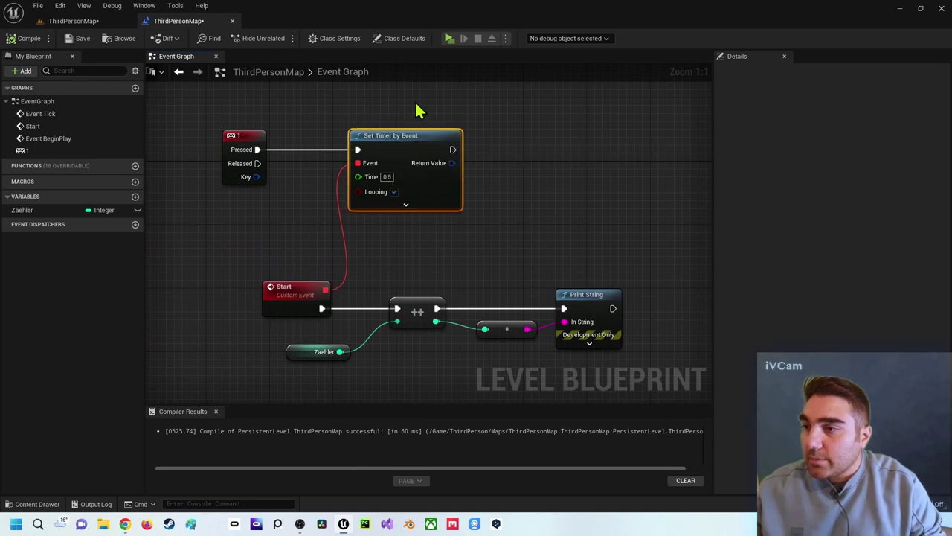
pyautogui.moveTo(308, 111); pyautogui.dragTo(504, 198, button='right')
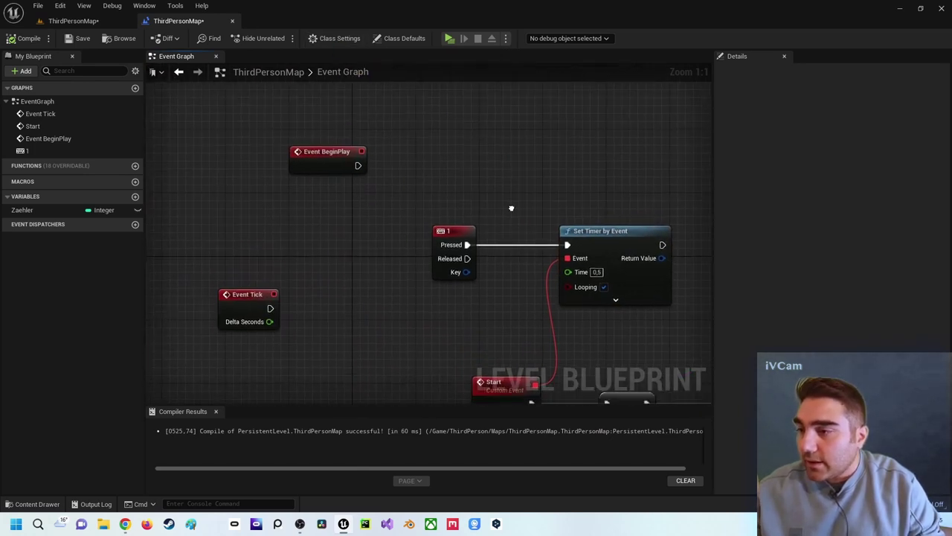
pyautogui.moveTo(223, 307); pyautogui.dragTo(431, 134)
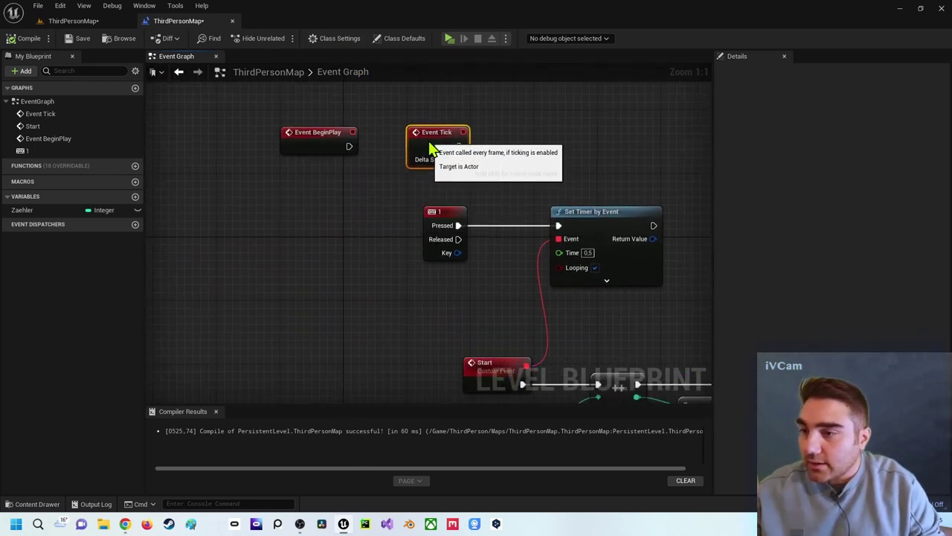
pyautogui.moveTo(467, 190)
pyautogui.mouseDown(button='right')
pyautogui.moveTo(456, 163)
pyautogui.moveTo(375, 268)
pyautogui.mouseUp(button='right')
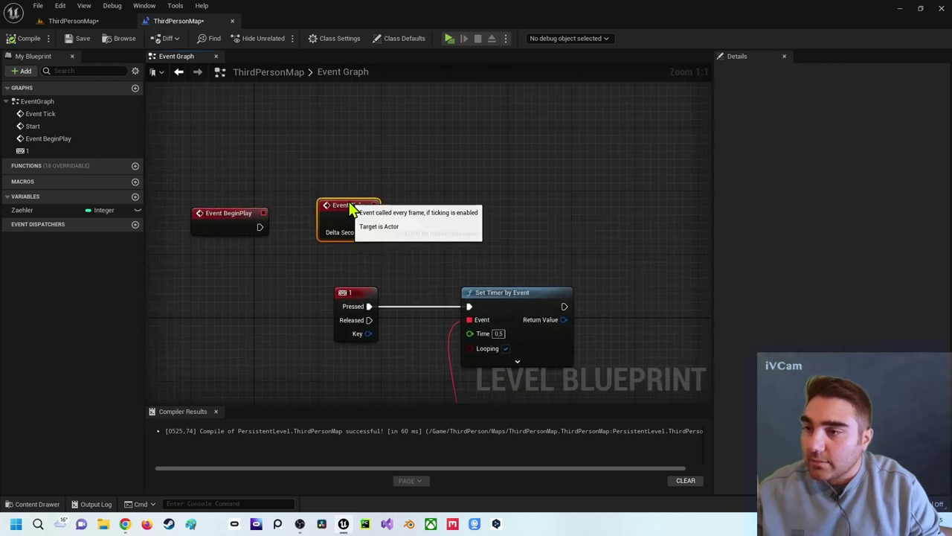
pyautogui.click(388, 42)
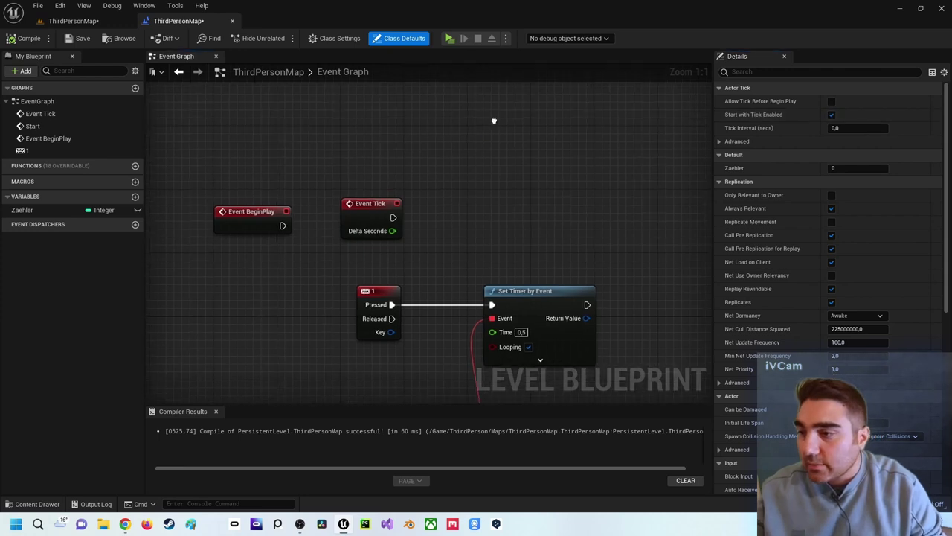
pyautogui.moveTo(494, 121); pyautogui.dragTo(472, 127, button='right')
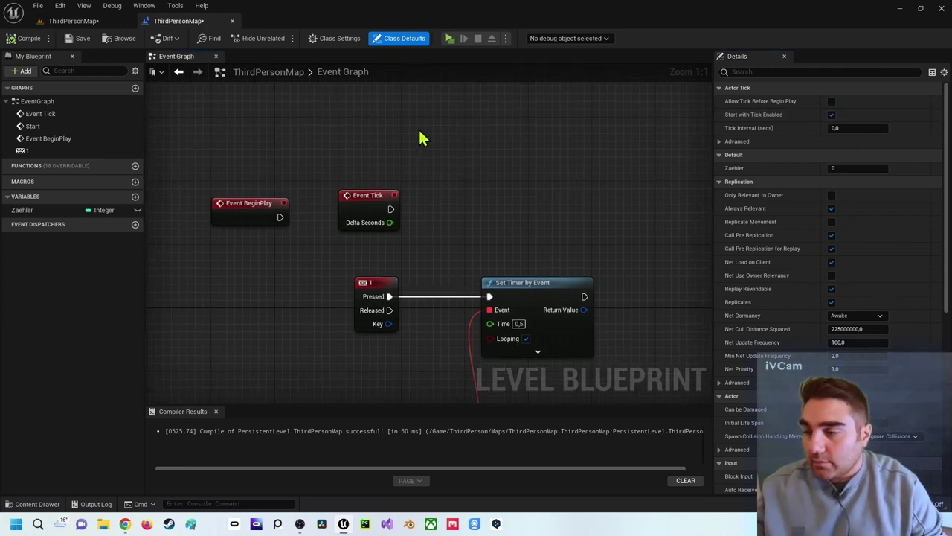
# Step: Add a Set Actor Tick Enabled node to the graph
pyautogui.rightClick(459, 169)
pyautogui.write('set')
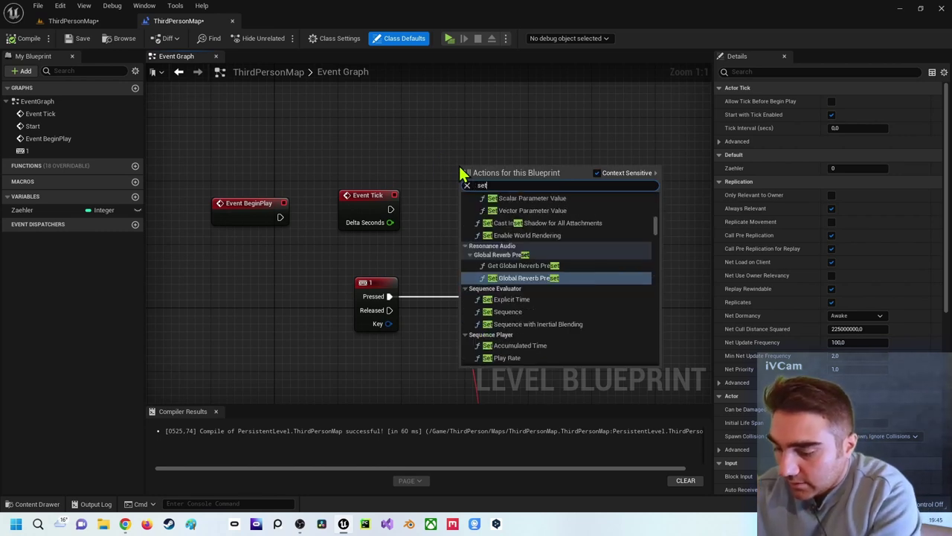
pyautogui.write(' tick')
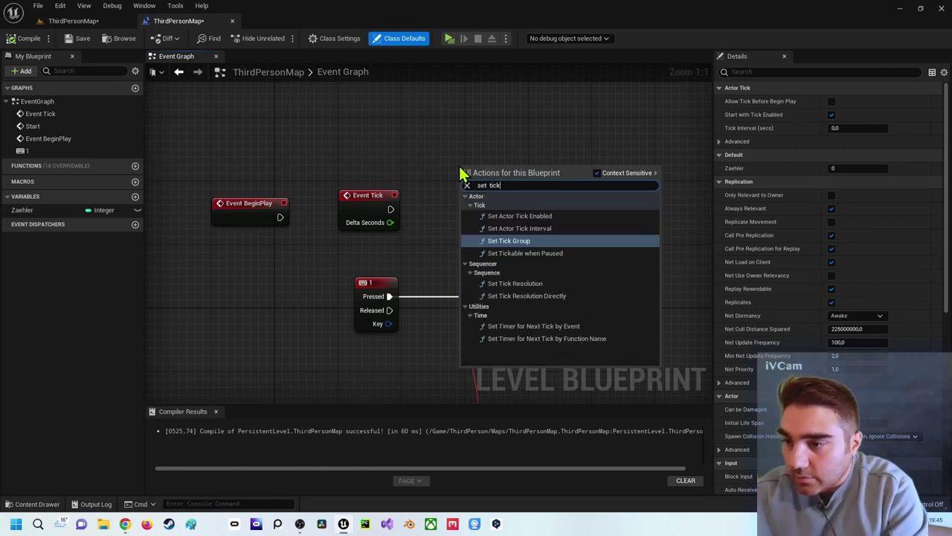
pyautogui.press('Up')
pyautogui.press('Up')
pyautogui.press('Return')
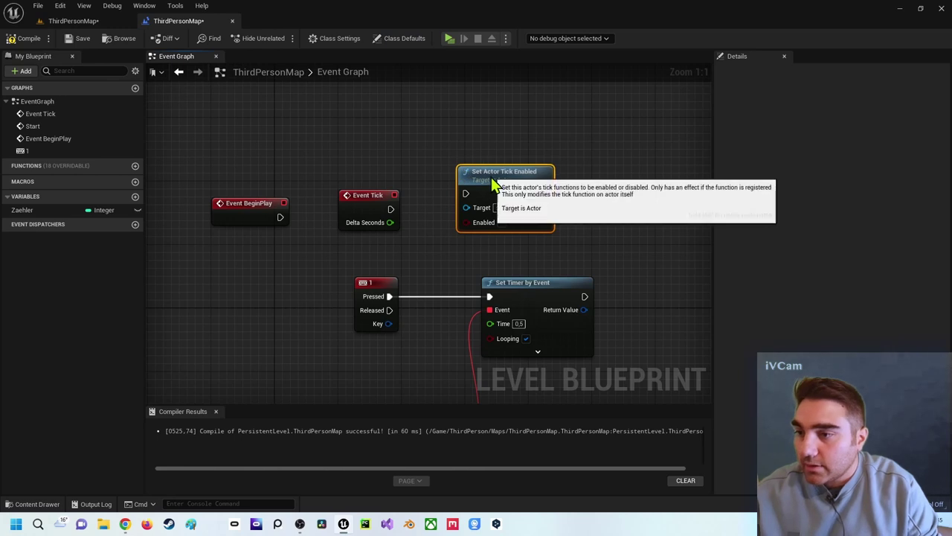
pyautogui.moveTo(487, 192); pyautogui.dragTo(488, 121)
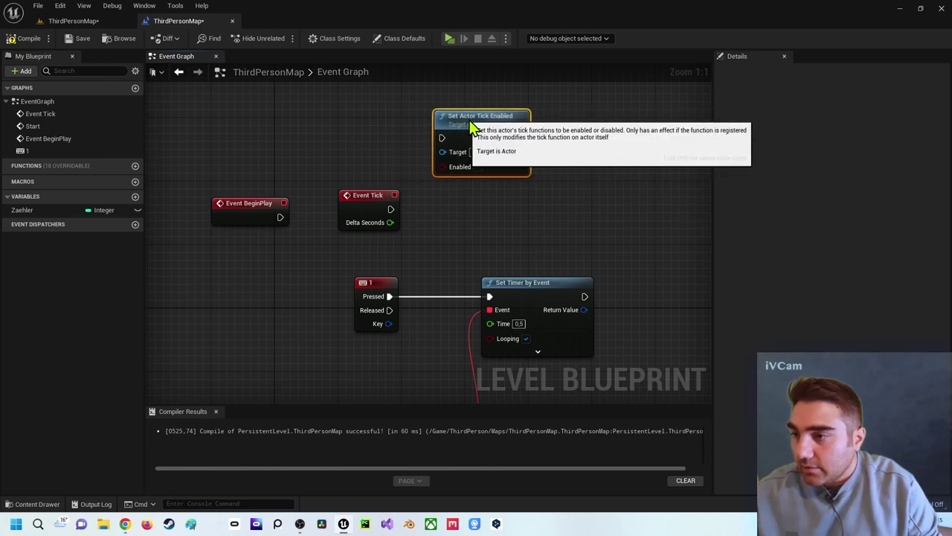
pyautogui.click(346, 119)
# Step: Wire a new 2 key event to Set Actor Tick Enabled, with Enabled unchecked
pyautogui.rightClick(339, 130)
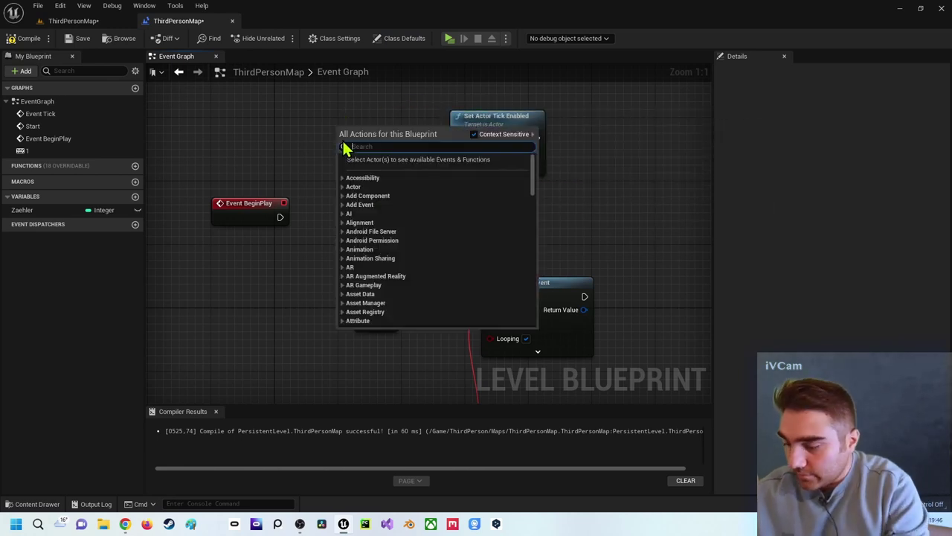
pyautogui.write('2 key')
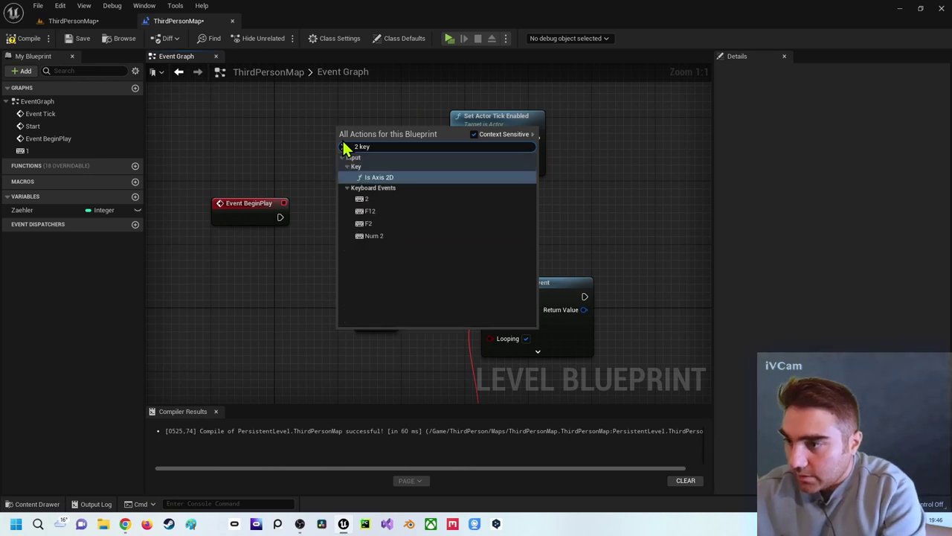
pyautogui.press('Return')
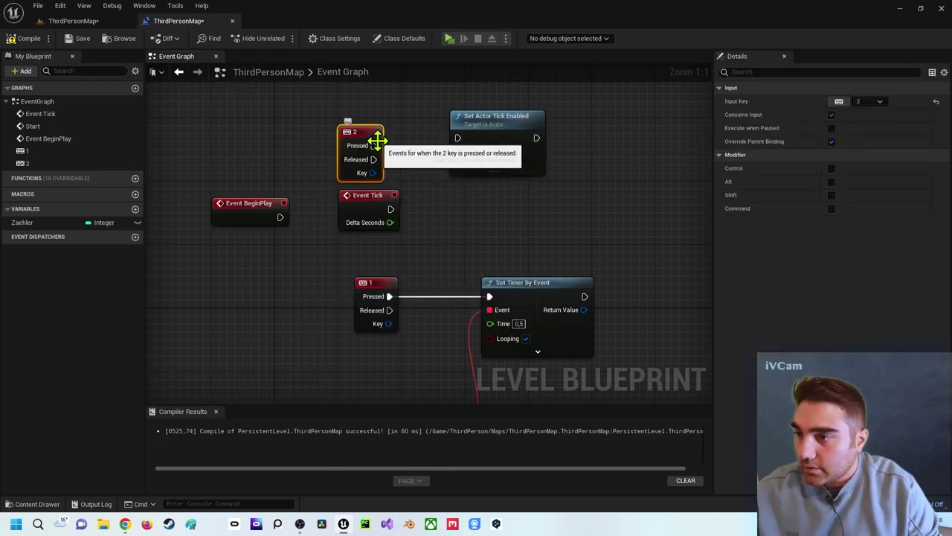
pyautogui.moveTo(373, 145)
pyautogui.mouseDown()
pyautogui.moveTo(459, 143)
pyautogui.moveTo(369, 127)
pyautogui.mouseUp()
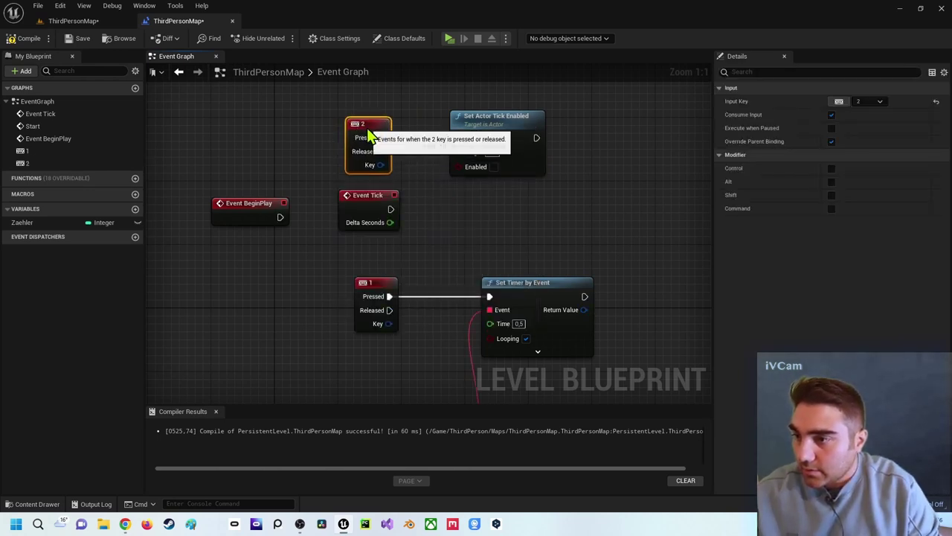
pyautogui.moveTo(444, 196); pyautogui.dragTo(430, 203, button='right')
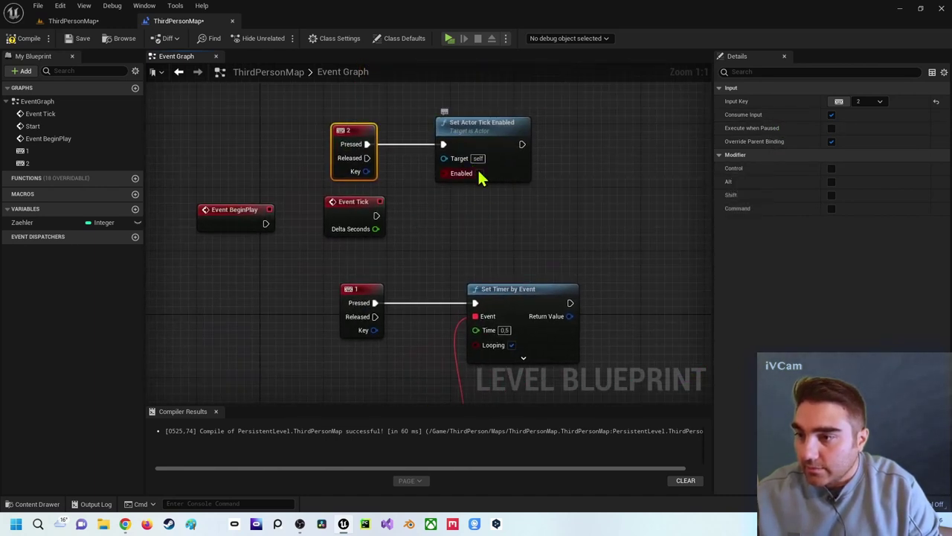
pyautogui.click(479, 172)
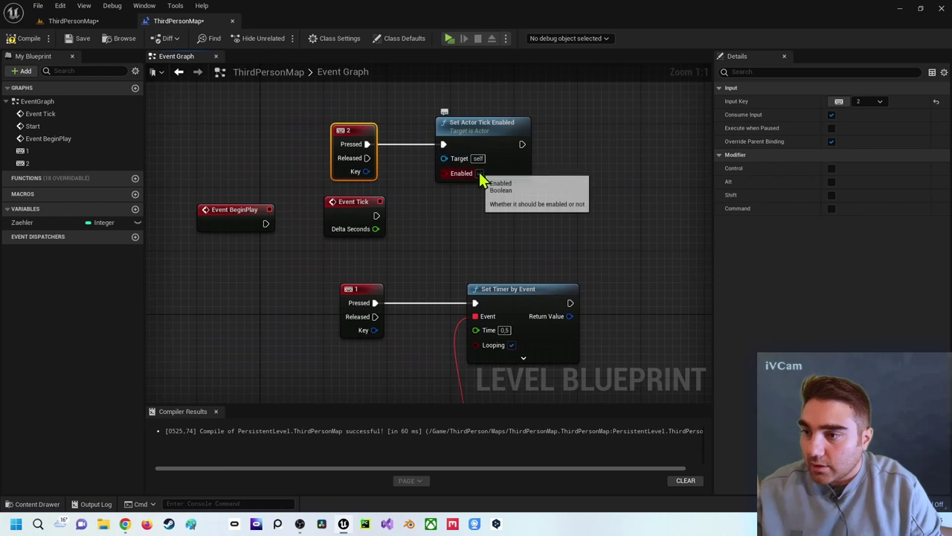
pyautogui.moveTo(473, 193)
pyautogui.mouseDown(button='right')
pyautogui.moveTo(450, 218)
pyautogui.moveTo(470, 274)
pyautogui.mouseUp(button='right')
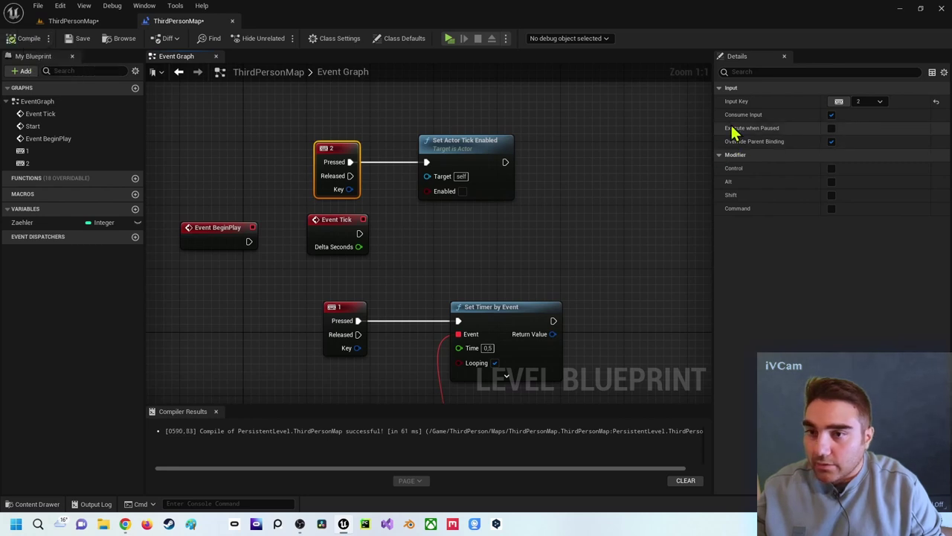
# Step: Show the Class Settings and Class Defaults, then pan to the Start custom event
pyautogui.click(349, 41)
pyautogui.click(394, 38)
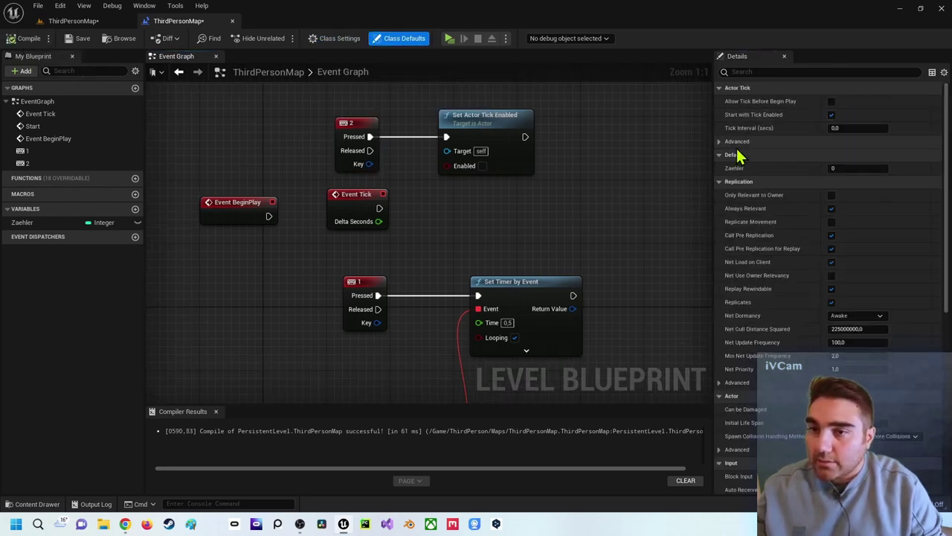
pyautogui.moveTo(584, 185); pyautogui.dragTo(600, 85, button='right')
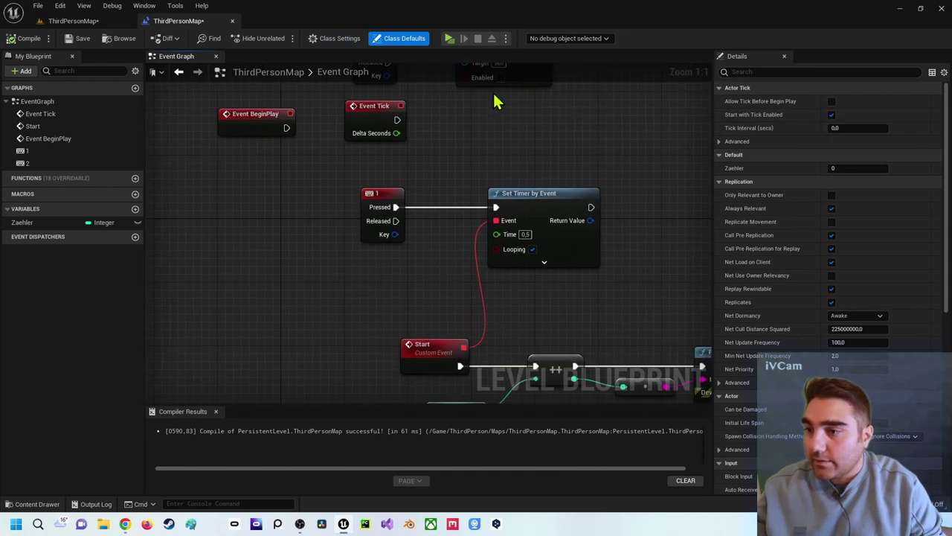
pyautogui.click(443, 41)
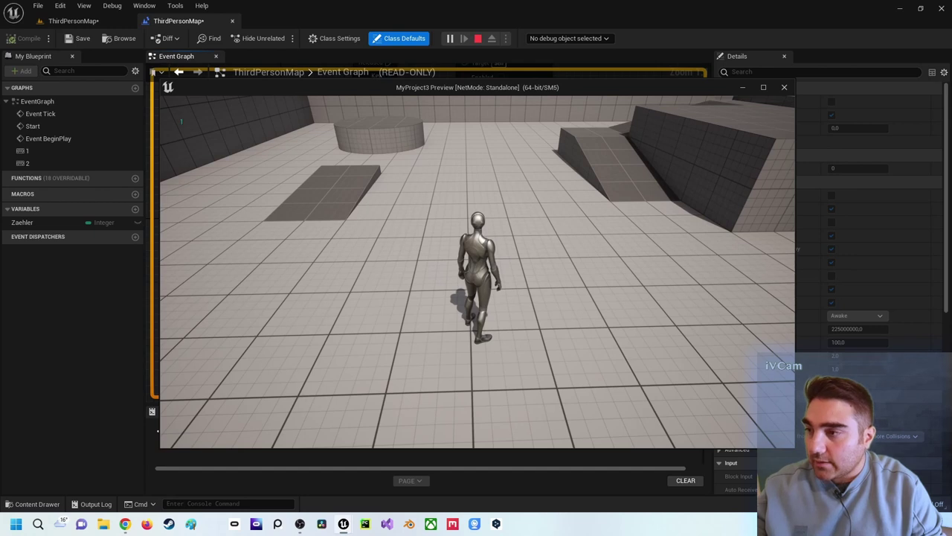
pyautogui.press('1')
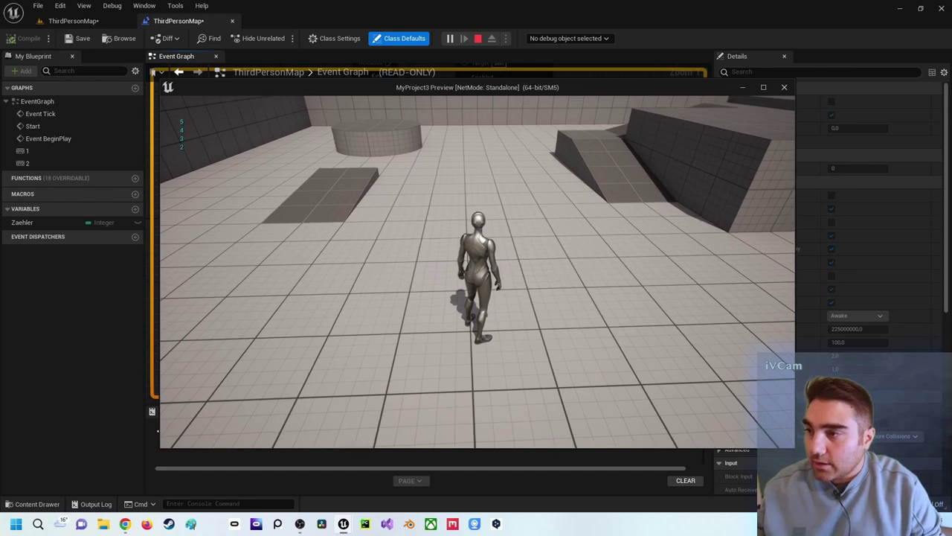
pyautogui.press('1')
pyautogui.press('1')
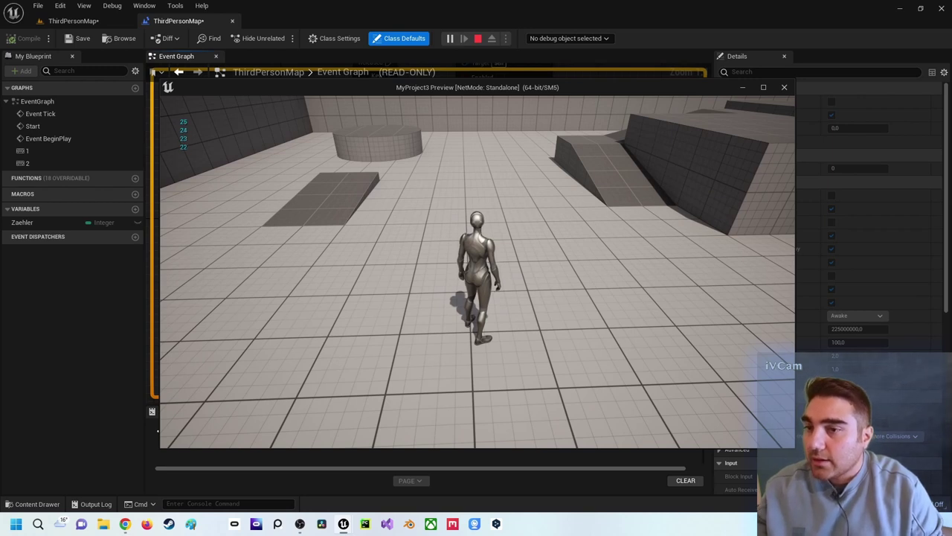
pyautogui.press('Escape')
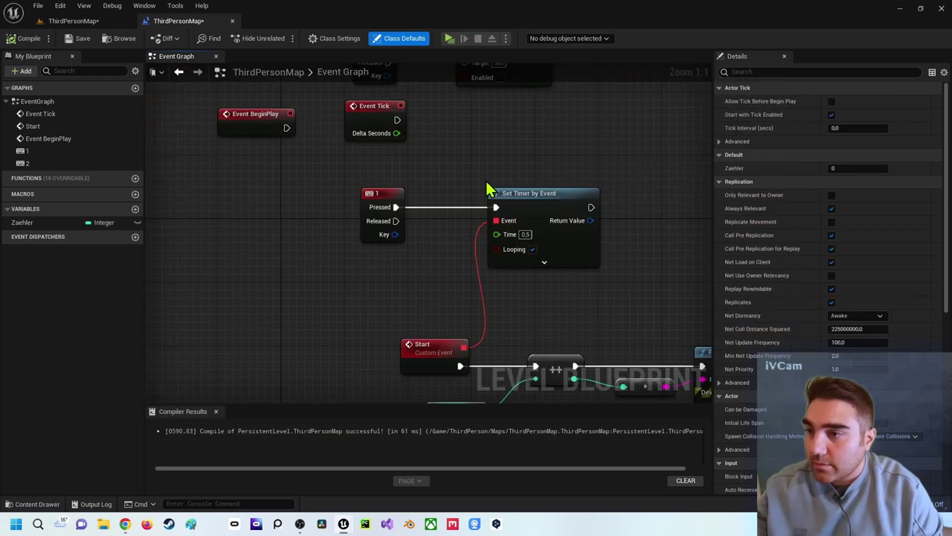
pyautogui.moveTo(516, 169); pyautogui.dragTo(395, 170, button='right')
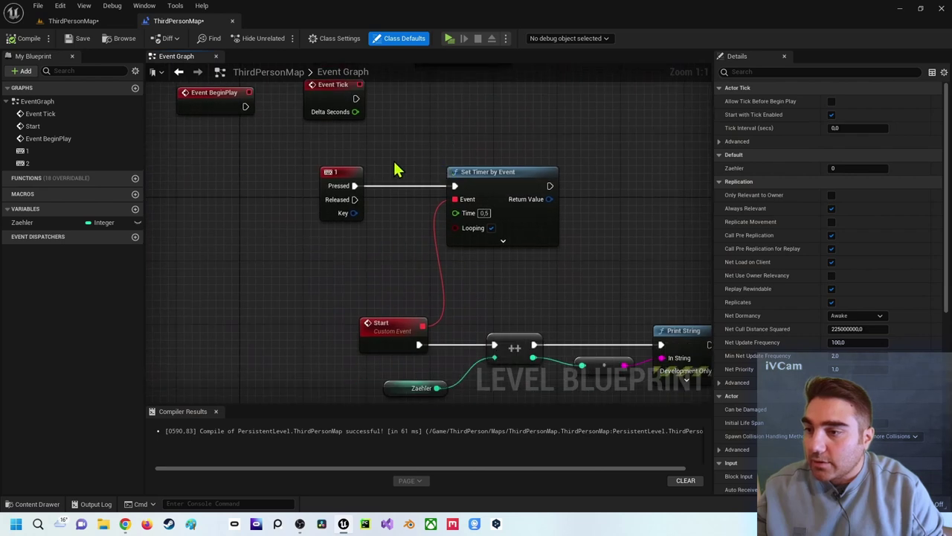
pyautogui.click(484, 186)
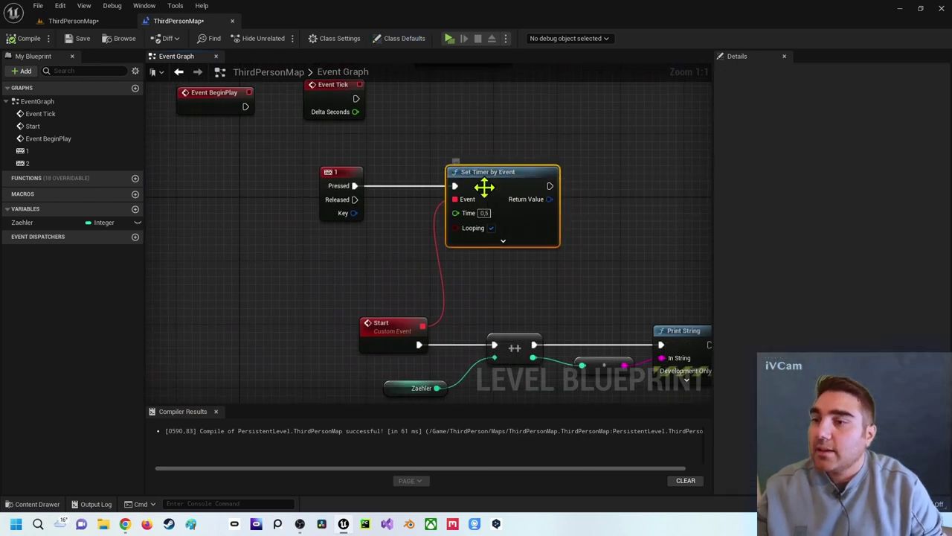
pyautogui.moveTo(476, 142); pyautogui.dragTo(489, 236, button='right')
pyautogui.rightClick(489, 236)
pyautogui.click(478, 92)
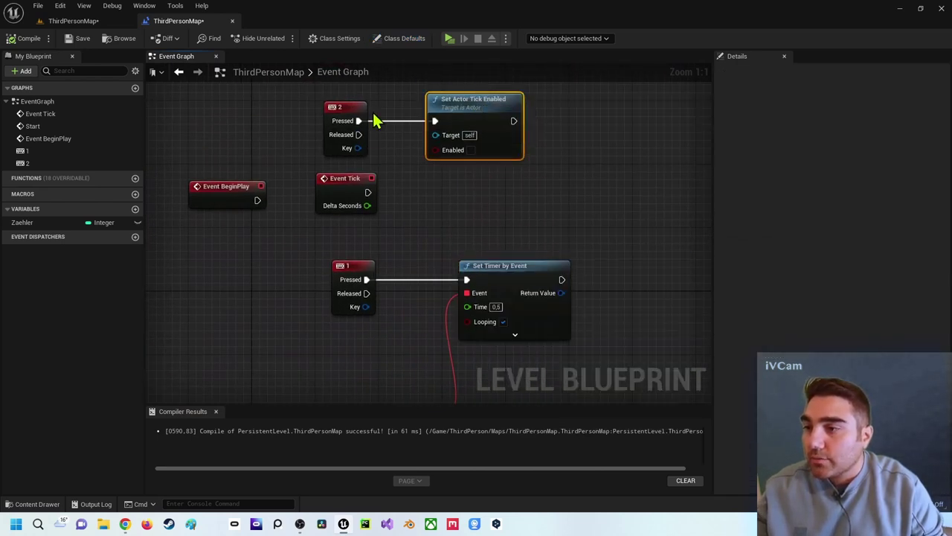
pyautogui.click(353, 184)
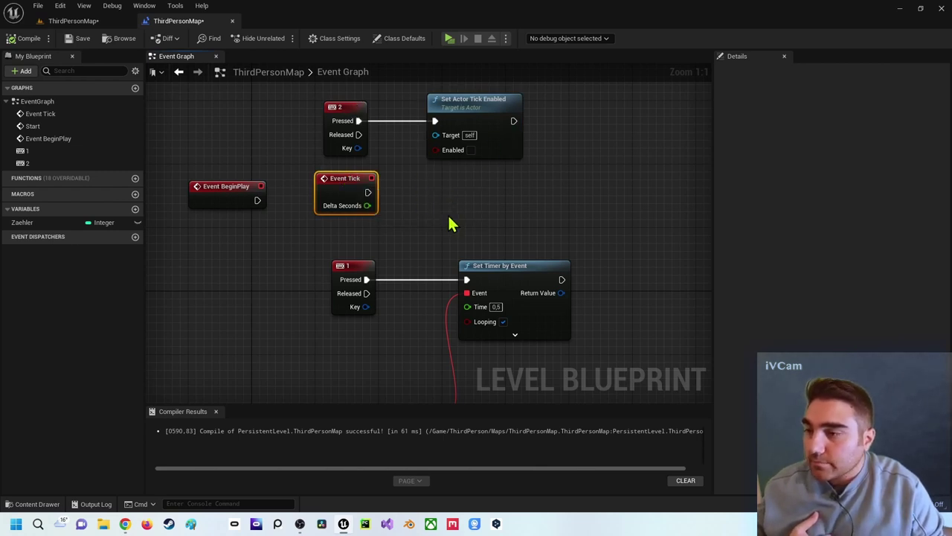
pyautogui.moveTo(457, 216); pyautogui.dragTo(439, 179, button='right')
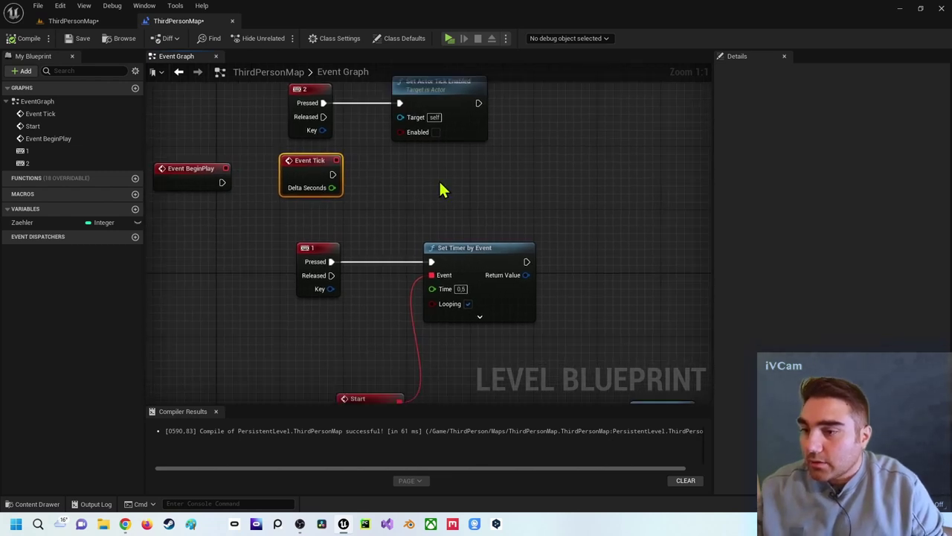
pyautogui.scroll(-2, 439, 179)
pyautogui.moveTo(472, 229); pyautogui.dragTo(451, 186, button='right')
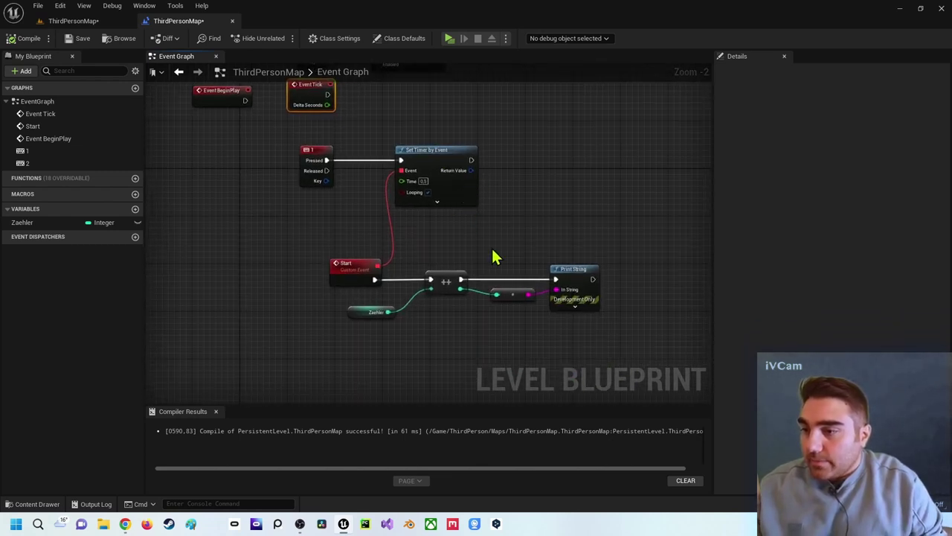
pyautogui.moveTo(497, 260); pyautogui.dragTo(459, 268, button='right')
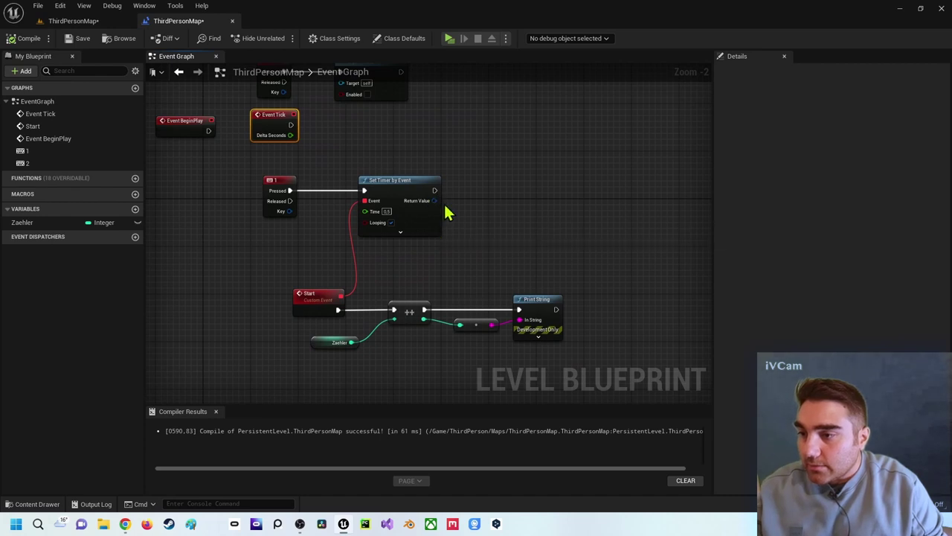
pyautogui.scroll(2, 446, 214)
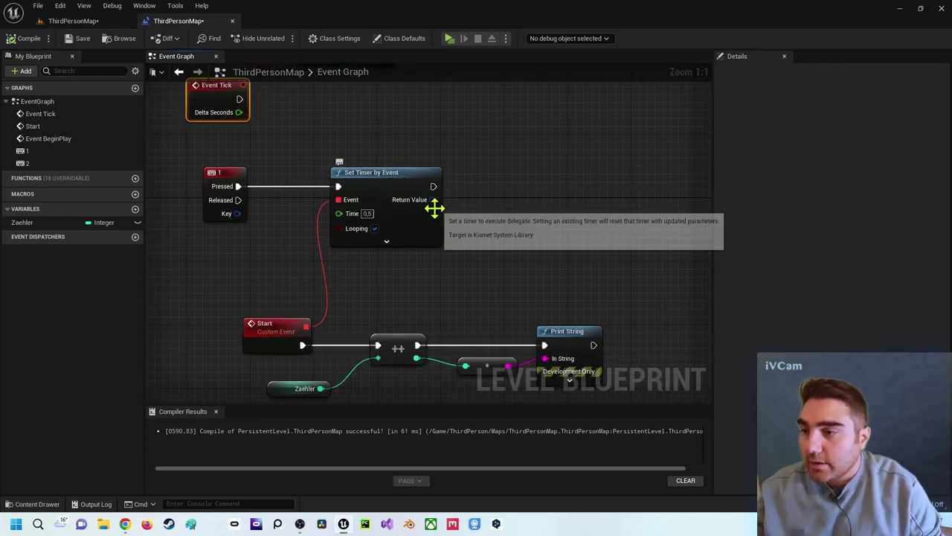
pyautogui.moveTo(434, 209); pyautogui.dragTo(490, 190, button='right')
pyautogui.moveTo(408, 230)
pyautogui.mouseDown(button='right')
pyautogui.moveTo(524, 297)
pyautogui.moveTo(531, 66)
pyautogui.mouseUp(button='right')
# Step: Add a 3 key input event to the Level Blueprint
pyautogui.rightClick(414, 275)
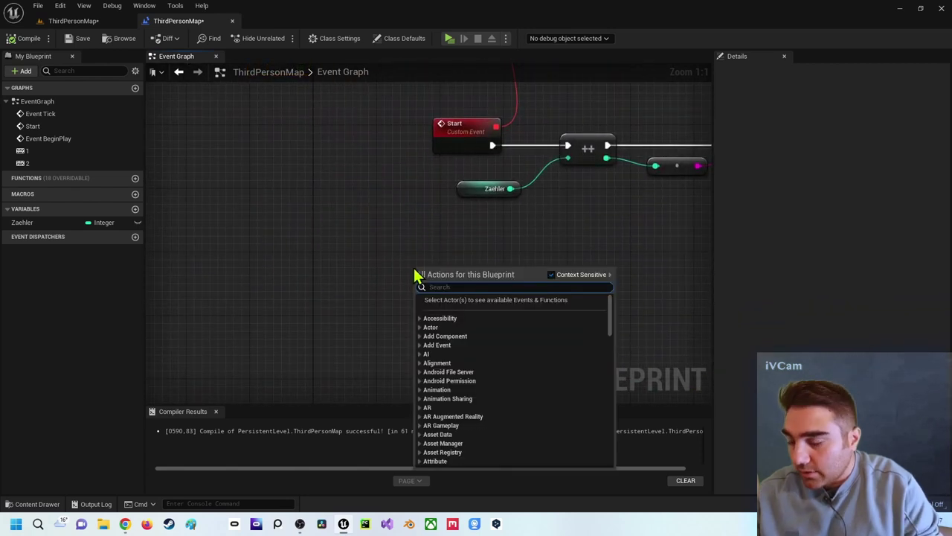
pyautogui.write('3 key')
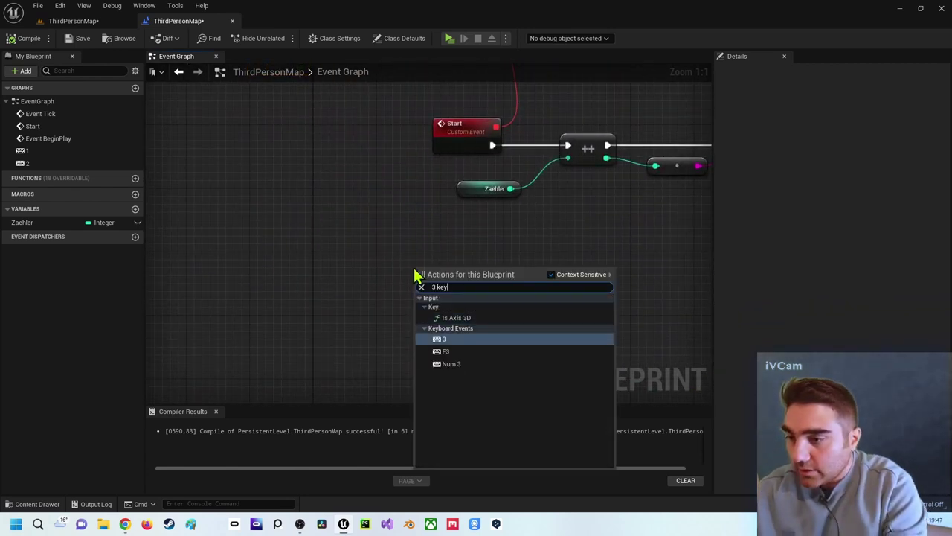
pyautogui.press('Return')
pyautogui.scroll(-2, 424, 276)
pyautogui.moveTo(414, 279)
pyautogui.mouseDown(button='right')
pyautogui.moveTo(378, 303)
pyautogui.moveTo(343, 298)
pyautogui.mouseUp(button='right')
# Step: Drive a Pause Timer by Handle node from key 3's Pressed output, then compile
pyautogui.moveTo(357, 334); pyautogui.dragTo(435, 344)
pyautogui.write('p')
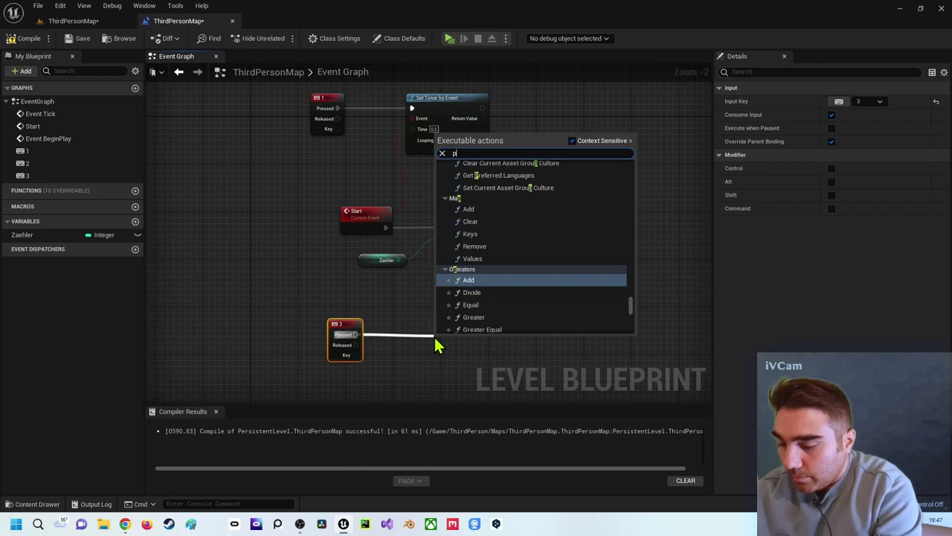
pyautogui.write('ause timer')
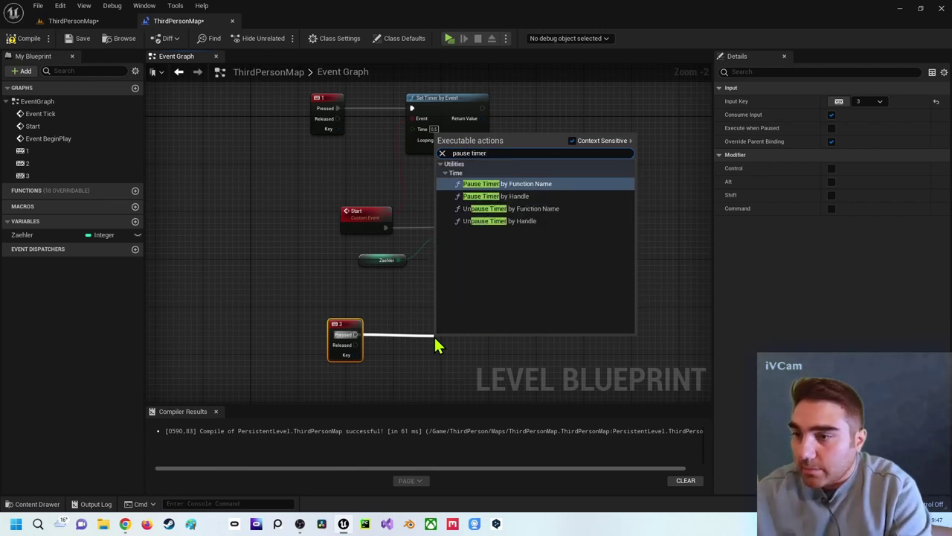
pyautogui.press('Down')
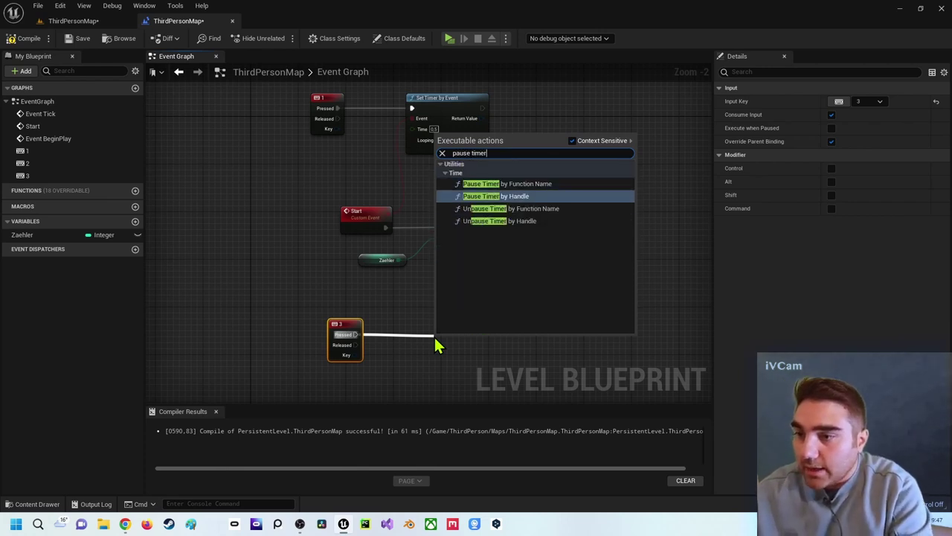
pyautogui.press('Return')
pyautogui.moveTo(456, 342); pyautogui.dragTo(428, 325)
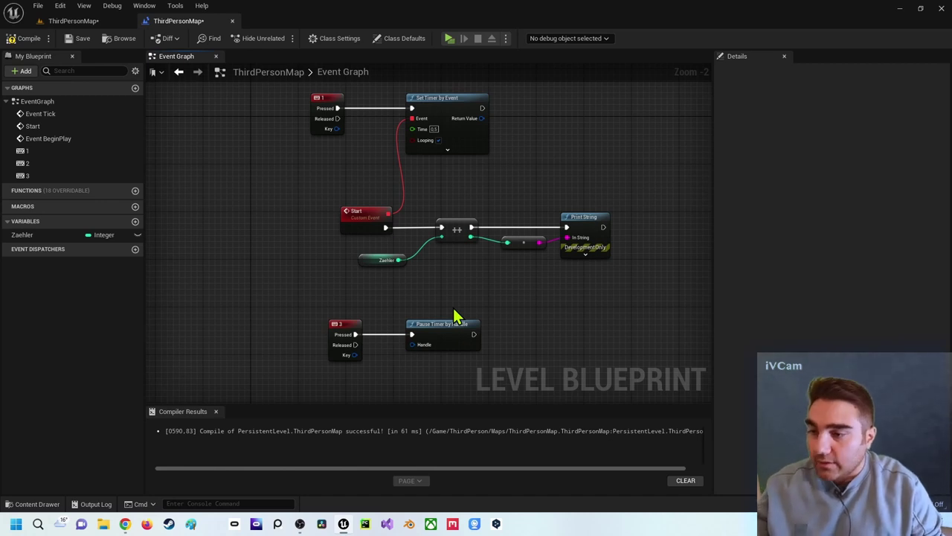
pyautogui.moveTo(295, 288); pyautogui.dragTo(288, 265, button='right')
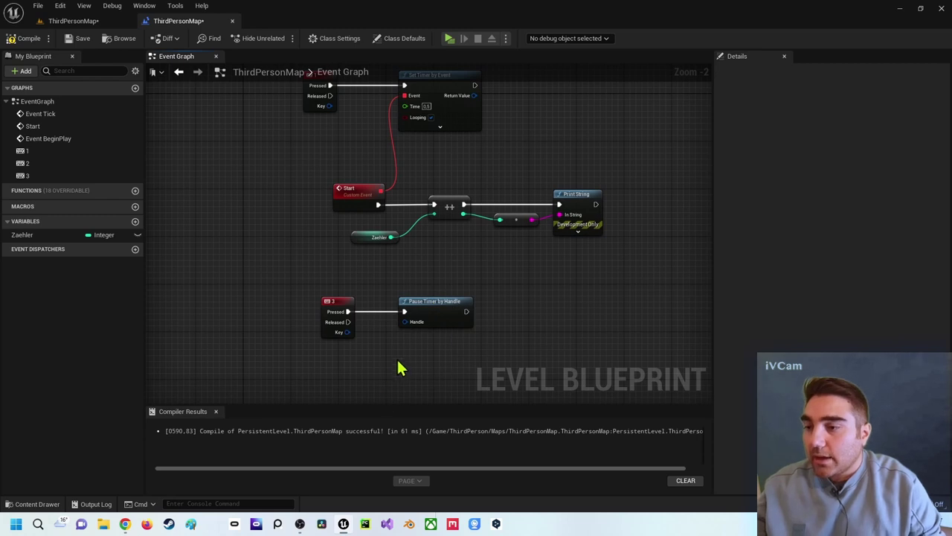
pyautogui.moveTo(427, 314); pyautogui.dragTo(452, 303, button='right')
pyautogui.moveTo(452, 303); pyautogui.dragTo(516, 303)
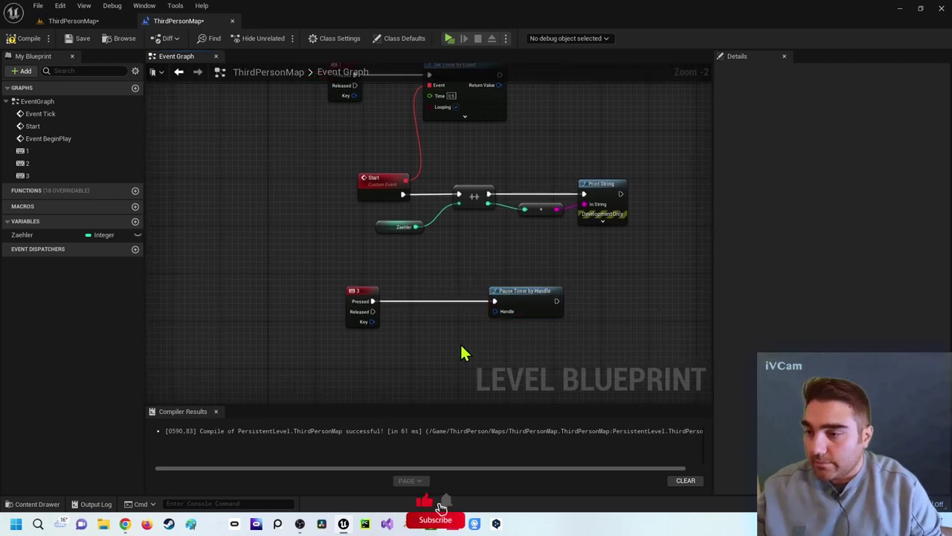
pyautogui.press('Home')
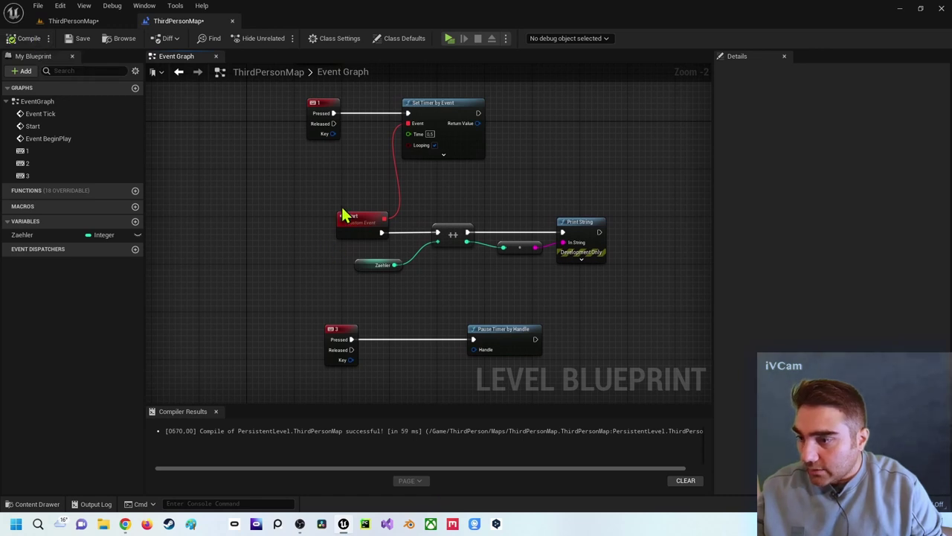
pyautogui.click(450, 41)
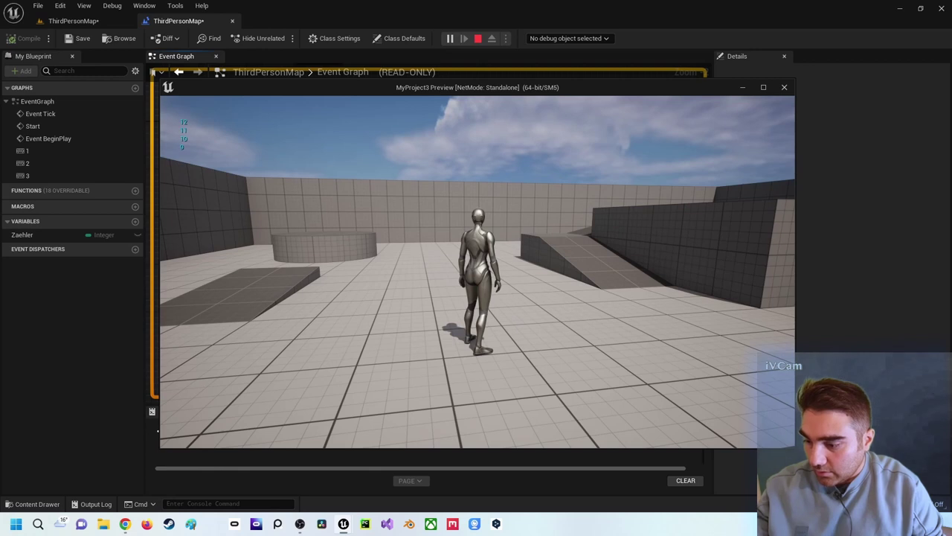
pyautogui.press('Escape')
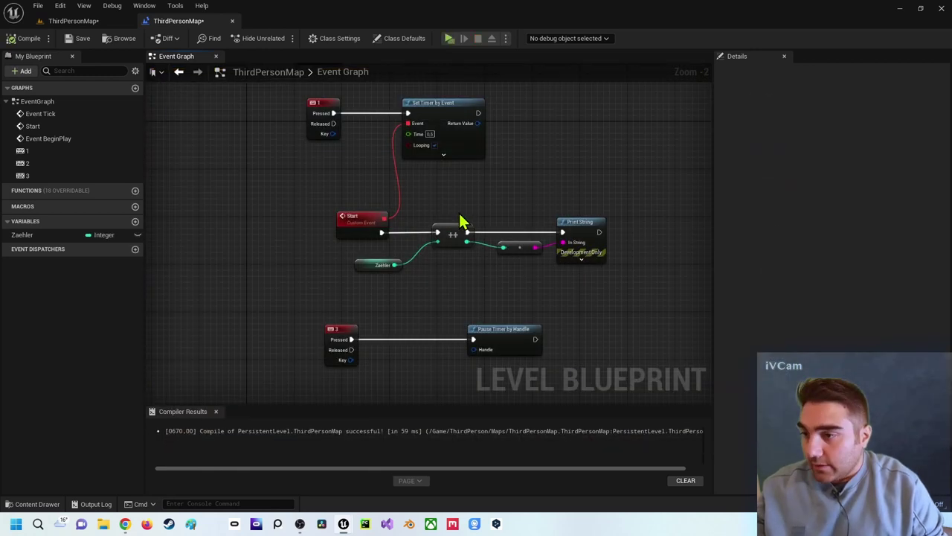
pyautogui.moveTo(460, 221); pyautogui.dragTo(433, 143, button='right')
pyautogui.click(476, 250)
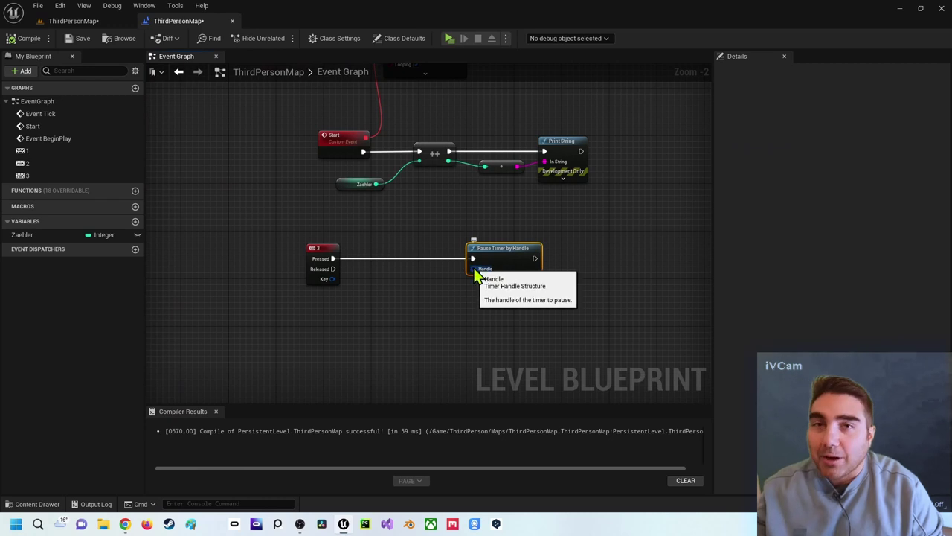
pyautogui.moveTo(452, 206); pyautogui.dragTo(419, 230, button='right')
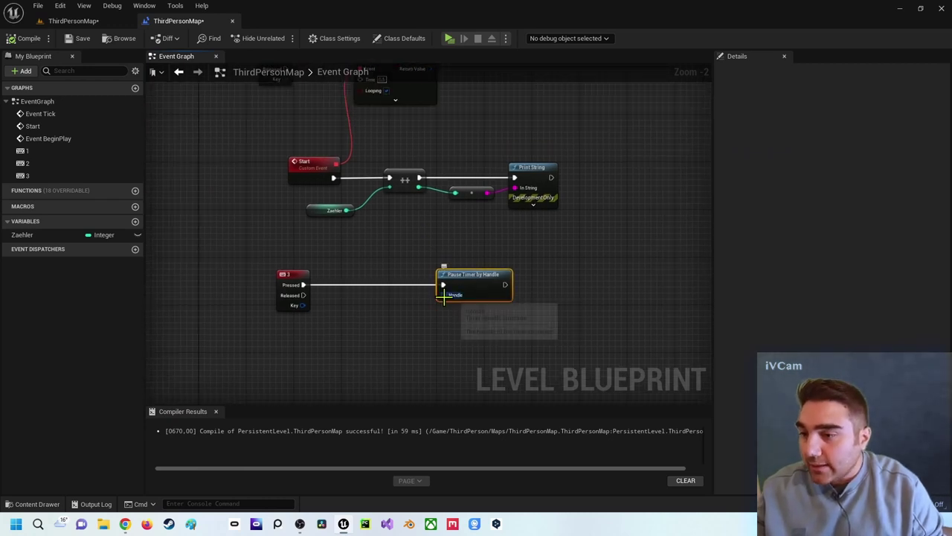
pyautogui.moveTo(424, 245); pyautogui.dragTo(387, 307, button='right')
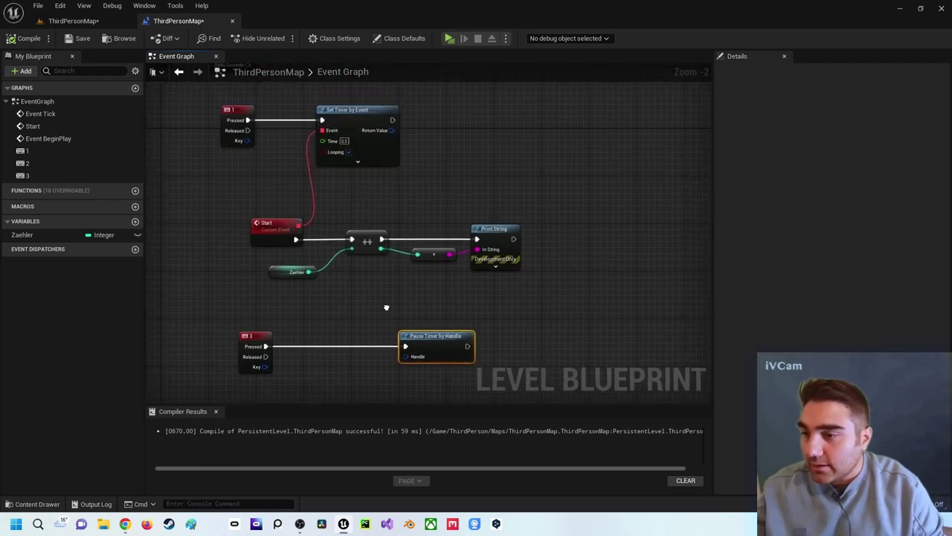
# Step: Promote Set Timer's Return Value to a variable named HandleTimer
pyautogui.rightClick(395, 132)
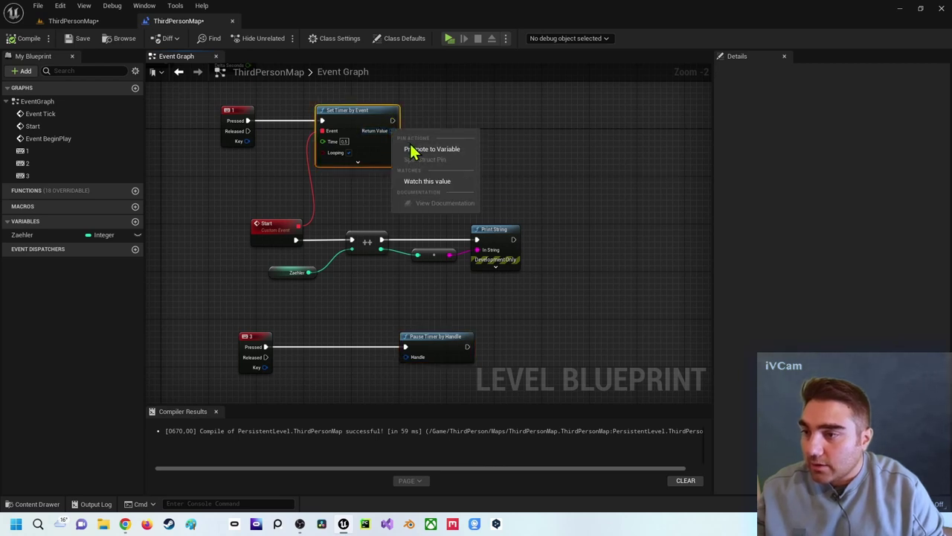
pyautogui.click(412, 148)
pyautogui.write('HandelTimer')
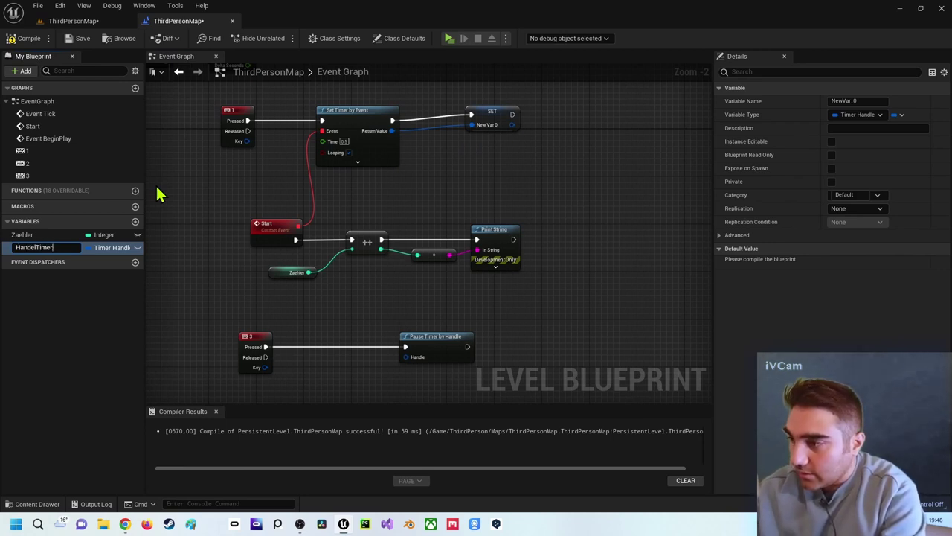
pyautogui.press('Return')
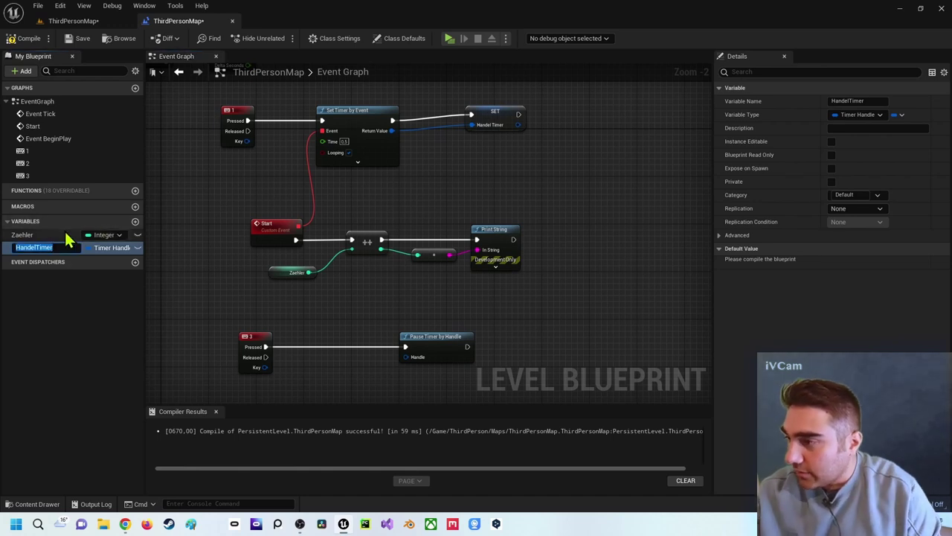
pyautogui.doubleClick(38, 247)
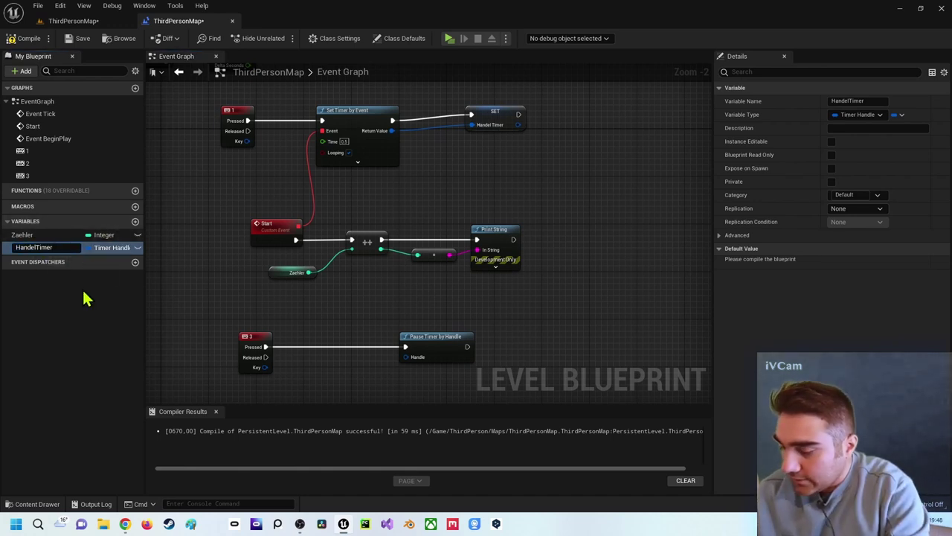
pyautogui.press('BackSpace')
pyautogui.write('l')
pyautogui.press('Return')
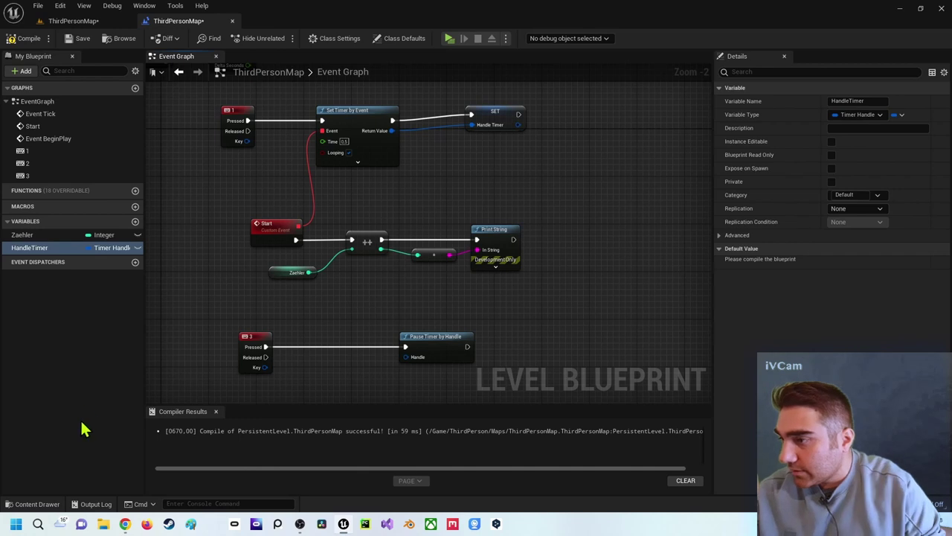
# Step: Feed a Get HandleTimer node into Pause Timer by Handle's Handle and compile
pyautogui.moveTo(405, 348); pyautogui.dragTo(321, 256, button='right')
pyautogui.moveTo(322, 255); pyautogui.dragTo(309, 255)
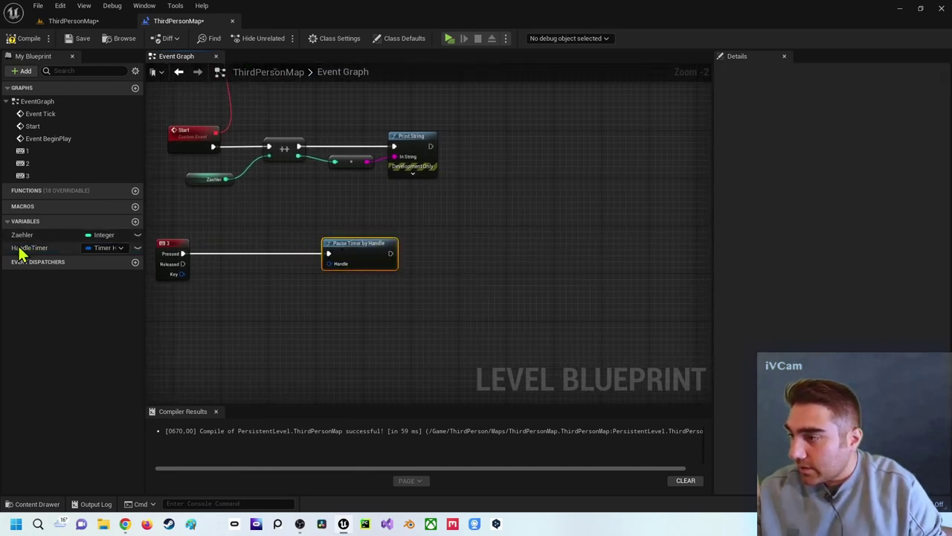
pyautogui.moveTo(22, 248)
pyautogui.mouseDown()
pyautogui.moveTo(201, 294)
pyautogui.moveTo(338, 268)
pyautogui.moveTo(305, 244)
pyautogui.mouseUp()
pyautogui.click(216, 301)
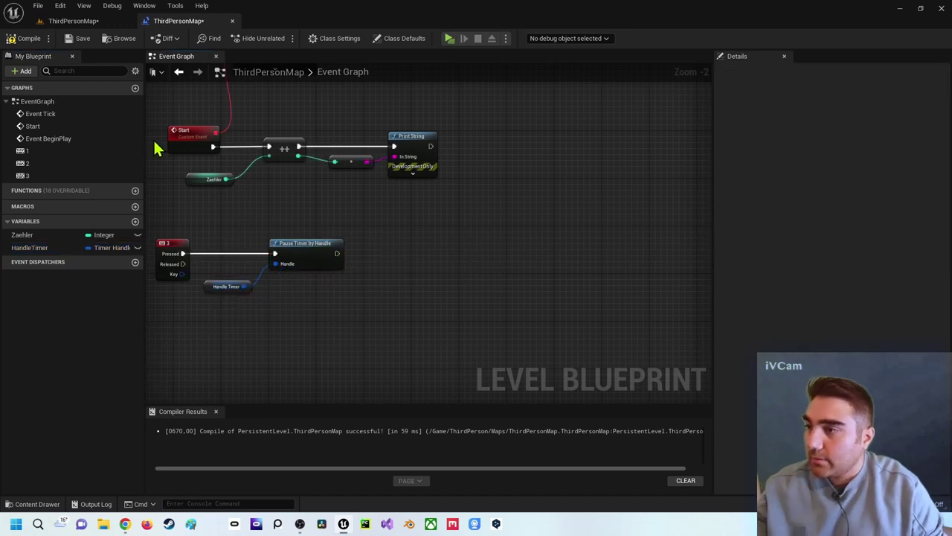
pyautogui.click(30, 37)
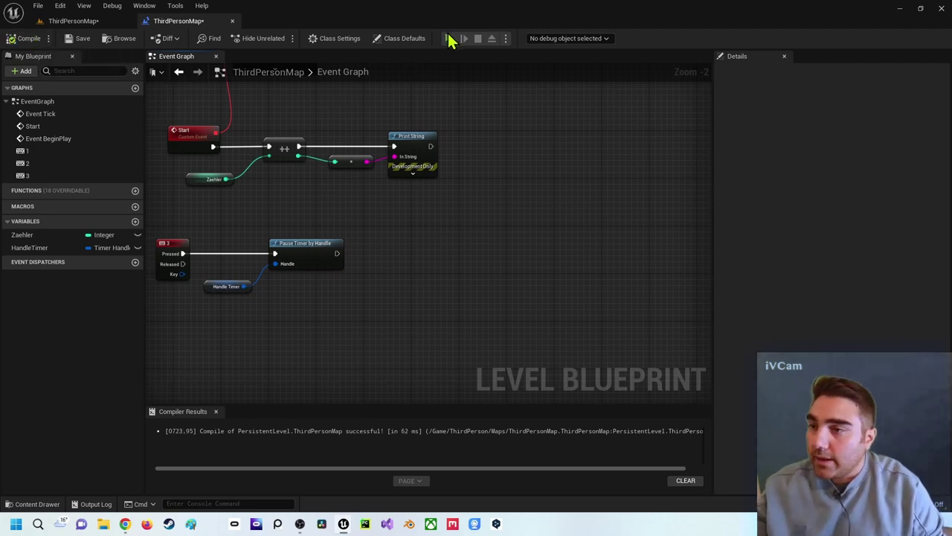
pyautogui.click(448, 39)
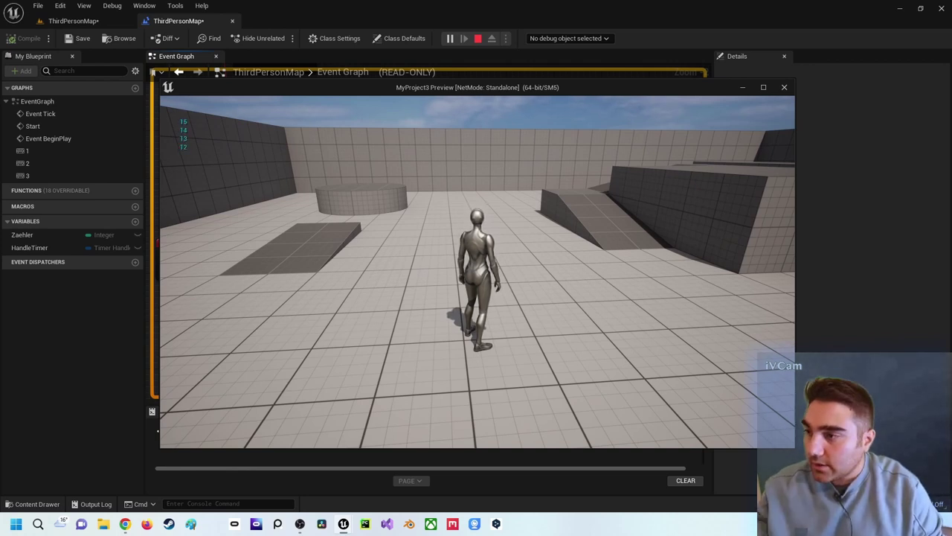
pyautogui.press('w')
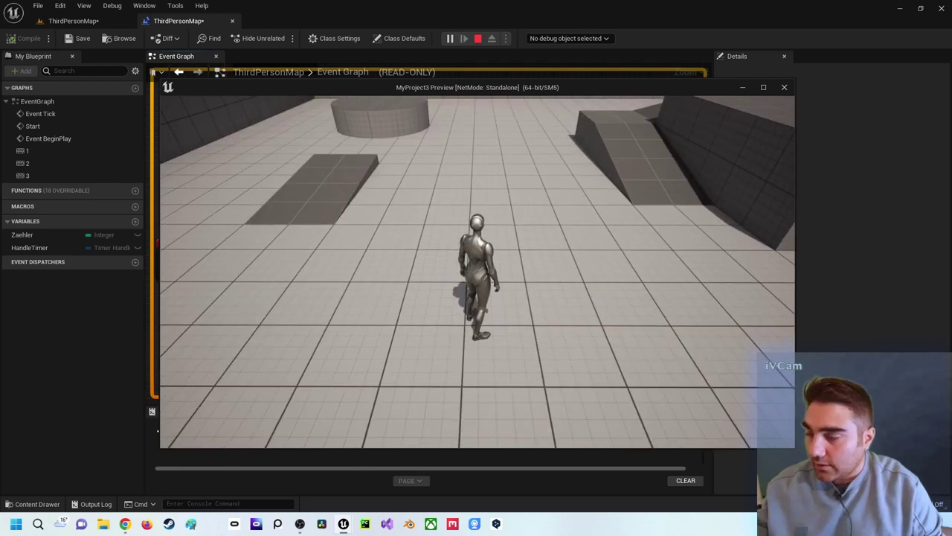
pyautogui.press('Escape')
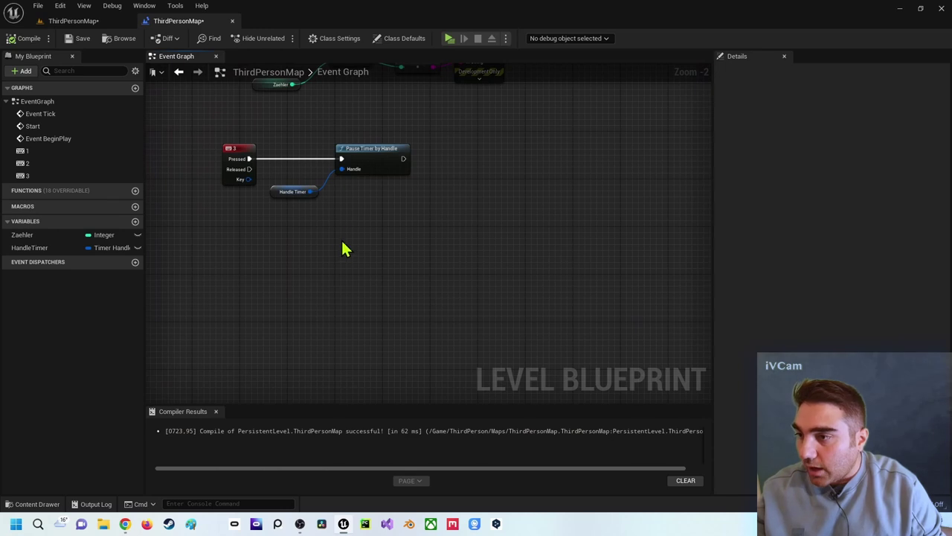
# Step: Add an Unpause Timer by Handle node with a HandleTimer getter for its Handle
pyautogui.rightClick(342, 248)
pyautogui.write('unp')
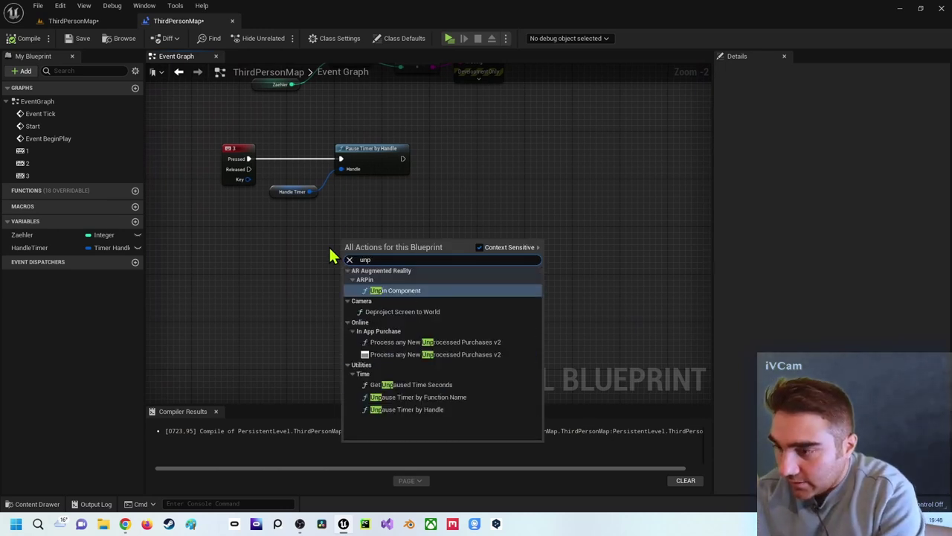
pyautogui.write('a')
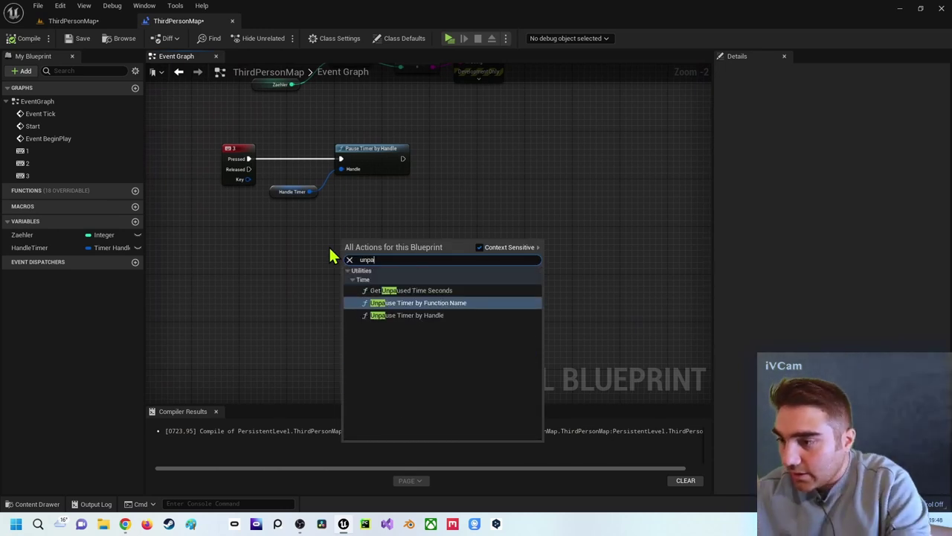
pyautogui.press('Down')
pyautogui.press('Return')
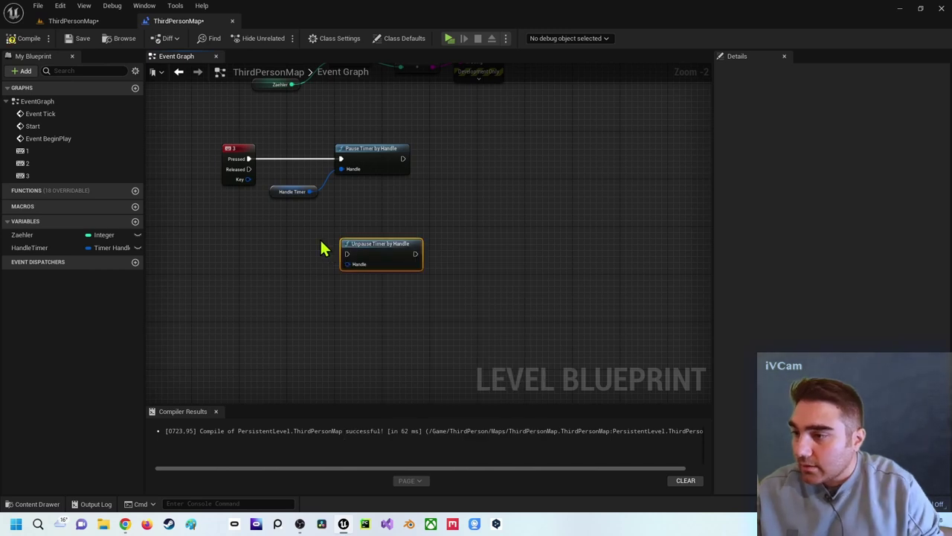
pyautogui.moveTo(67, 248)
pyautogui.keyDown('ctrl'); pyautogui.mouseDown()
pyautogui.moveTo(346, 264)
pyautogui.moveTo(295, 286)
pyautogui.mouseUp(); pyautogui.keyUp('ctrl')
pyautogui.click(219, 263)
# Step: Wire a new 4 key event to Unpause Timer by Handle and compile
pyautogui.rightClick(219, 262)
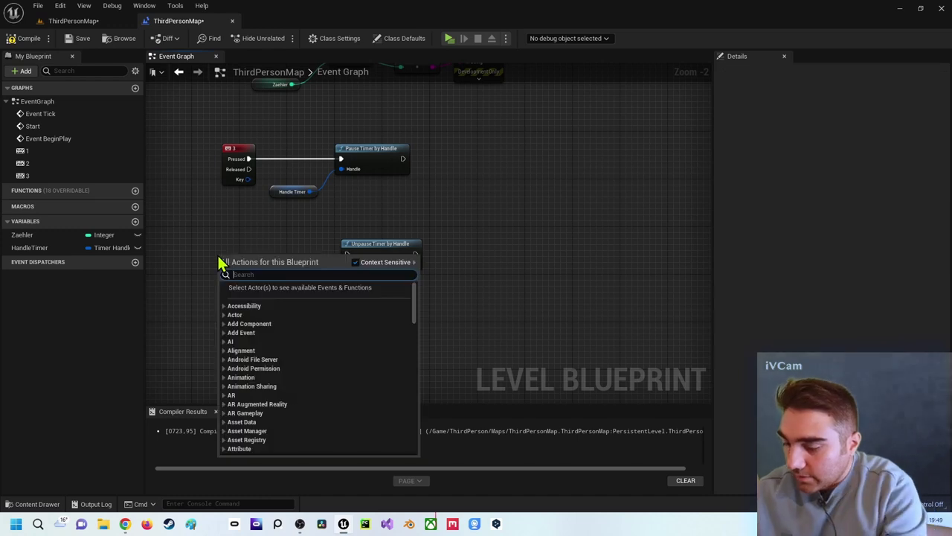
pyautogui.write('4 ke')
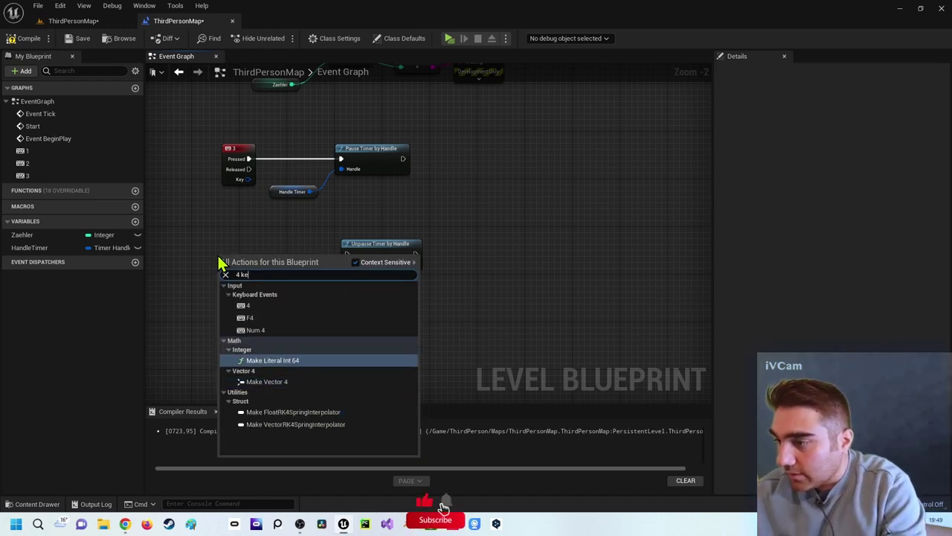
pyautogui.press('Return')
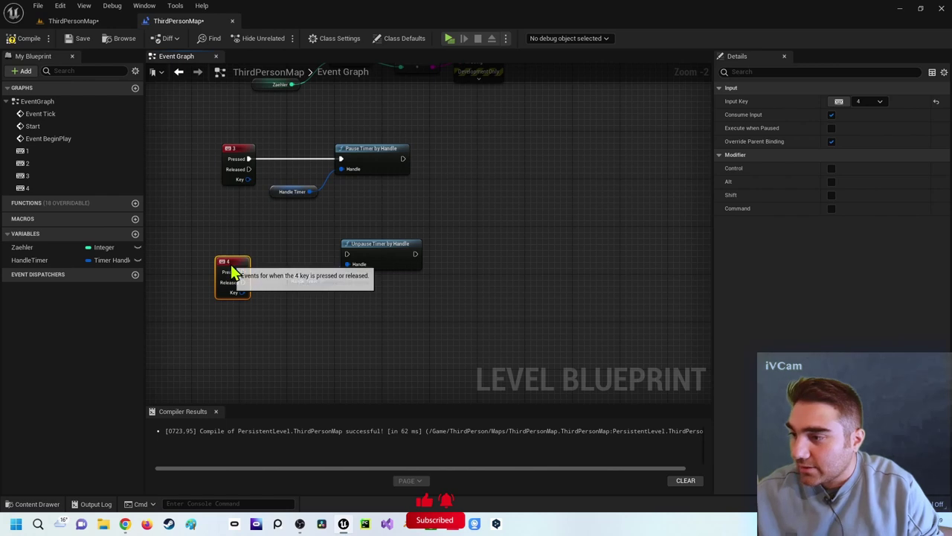
pyautogui.moveTo(267, 254); pyautogui.dragTo(346, 254)
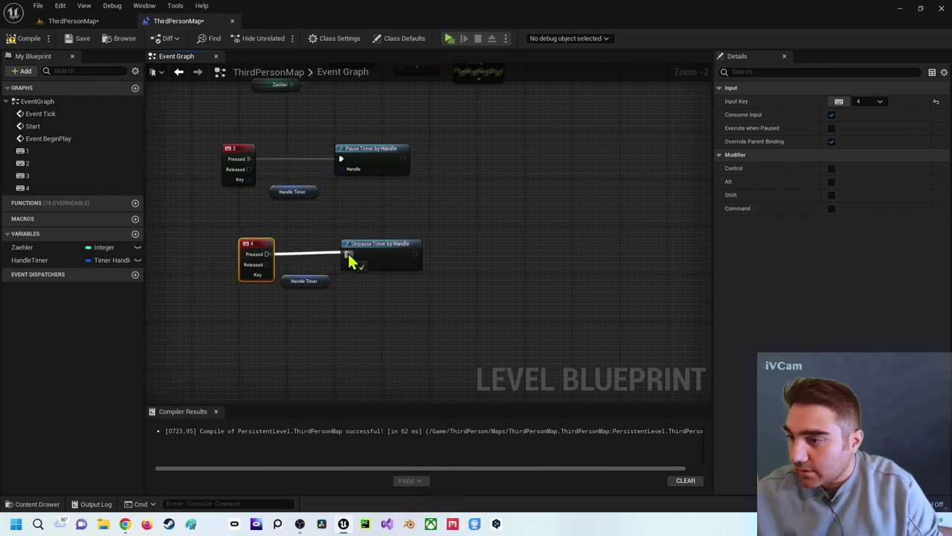
pyautogui.click(290, 227)
pyautogui.click(16, 34)
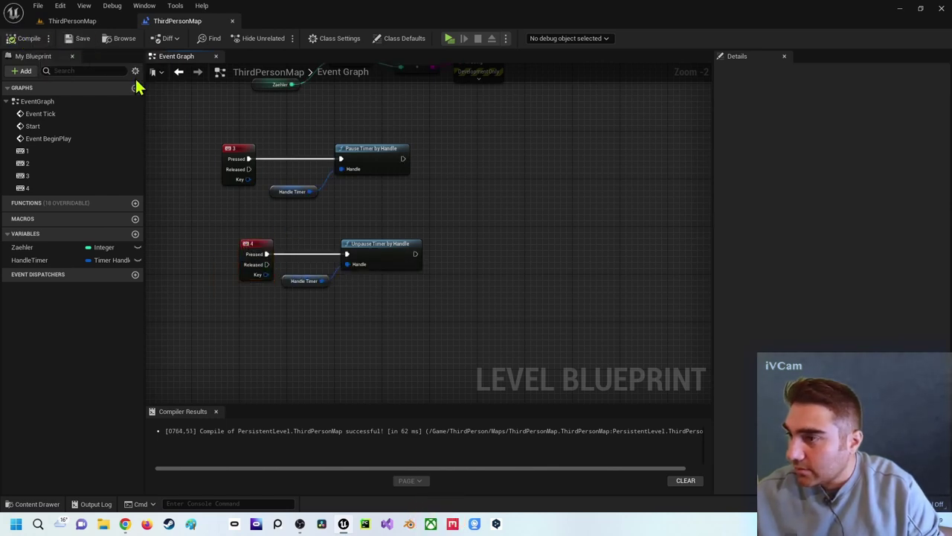
pyautogui.moveTo(241, 120)
pyautogui.mouseDown(button='right')
pyautogui.moveTo(227, 227)
pyautogui.moveTo(245, 297)
pyautogui.moveTo(250, 189)
pyautogui.mouseUp(button='right')
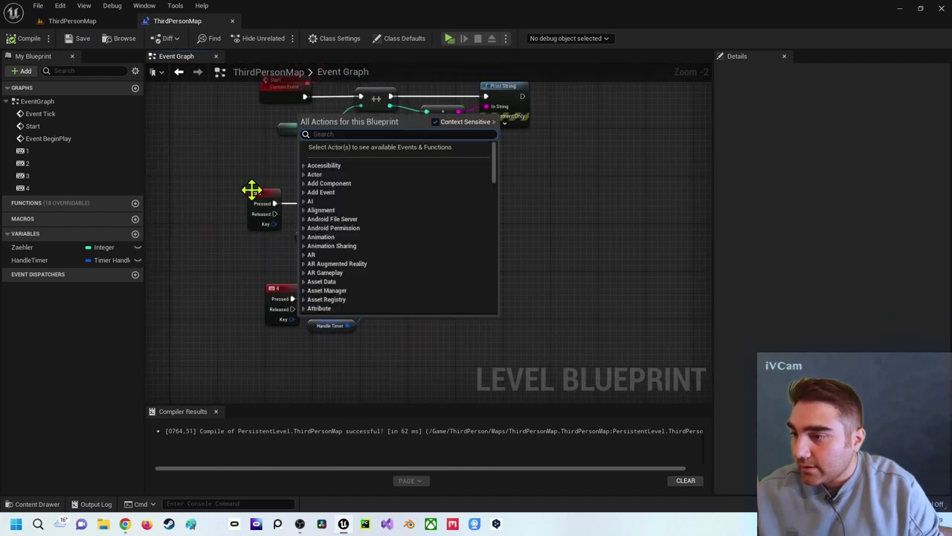
pyautogui.click(560, 235)
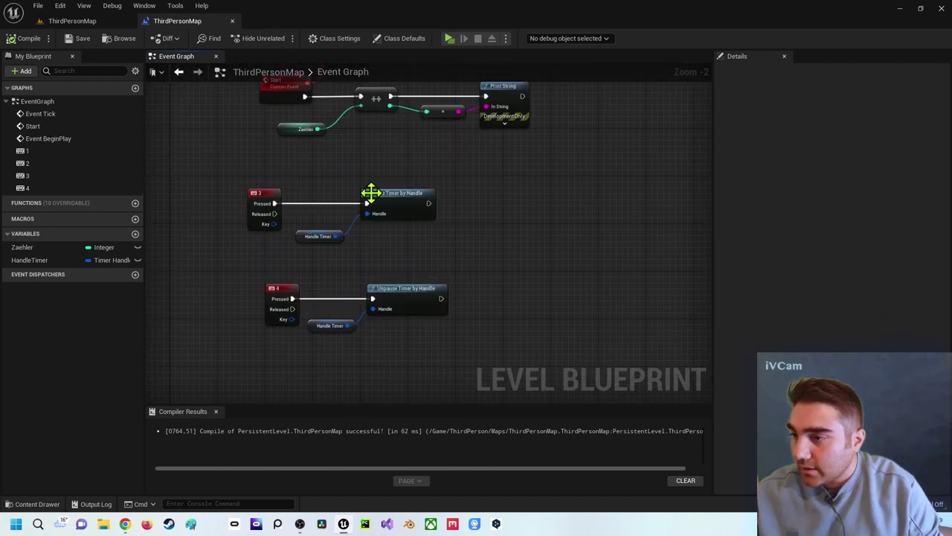
pyautogui.moveTo(372, 251); pyautogui.dragTo(307, 210, button='right')
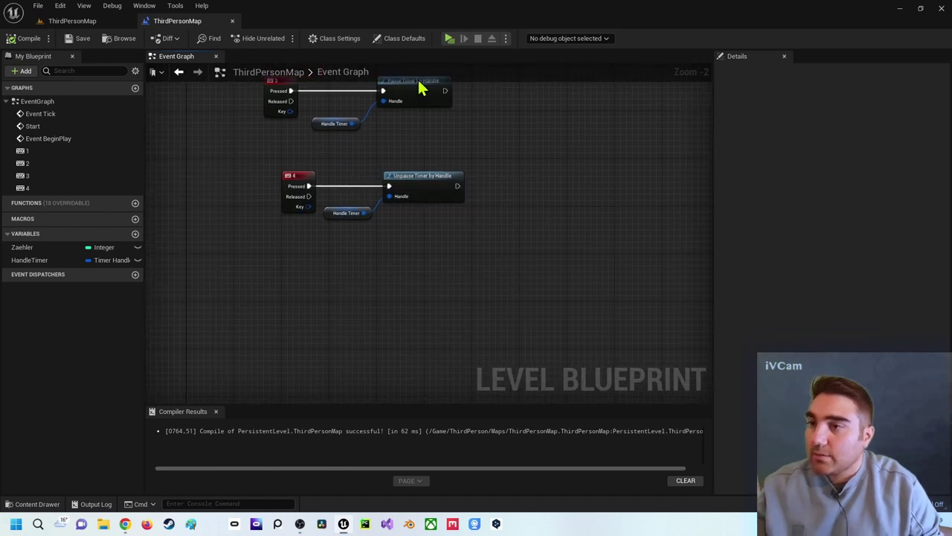
pyautogui.click(450, 39)
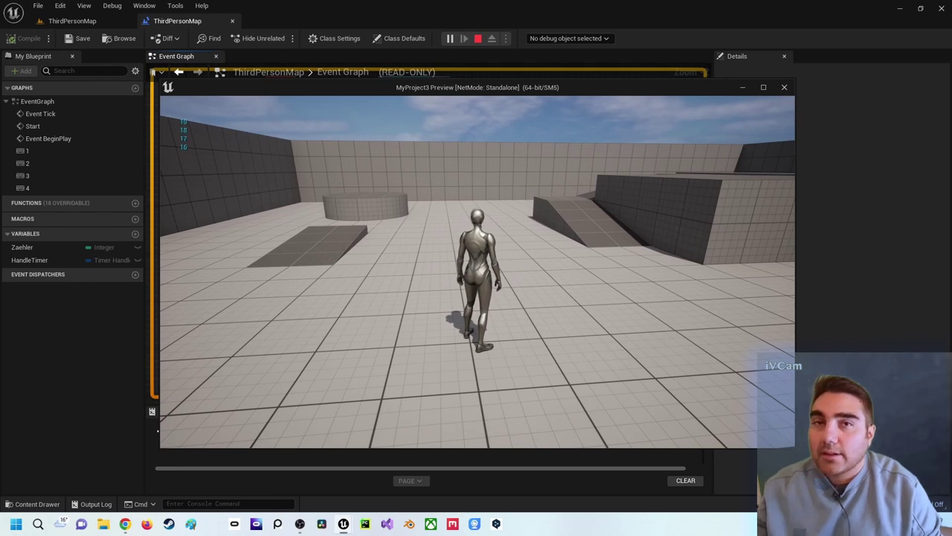
pyautogui.press('Escape')
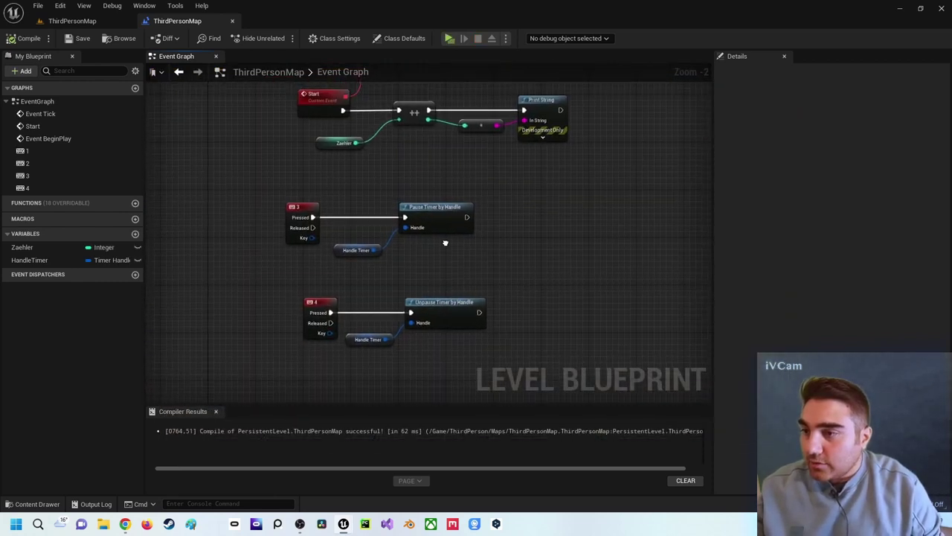
pyautogui.moveTo(441, 232); pyautogui.dragTo(438, 308, button='right')
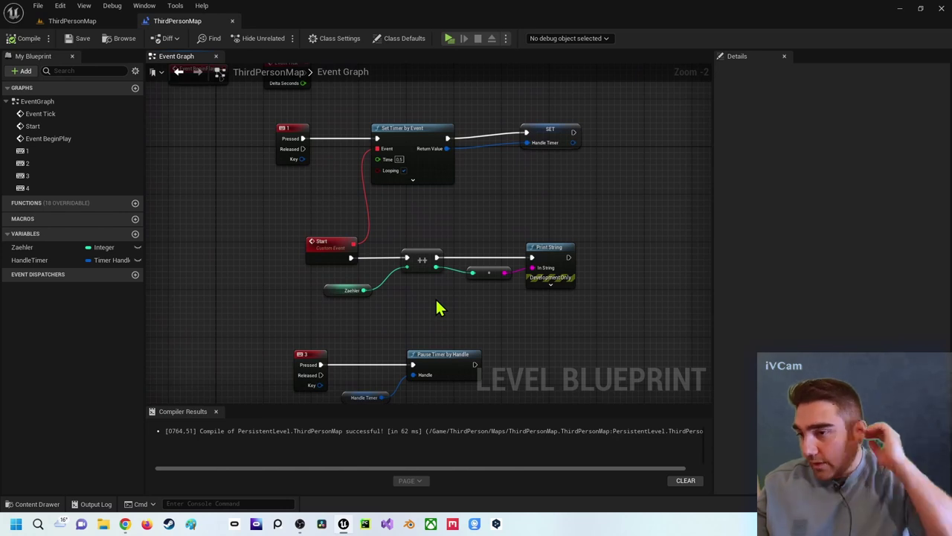